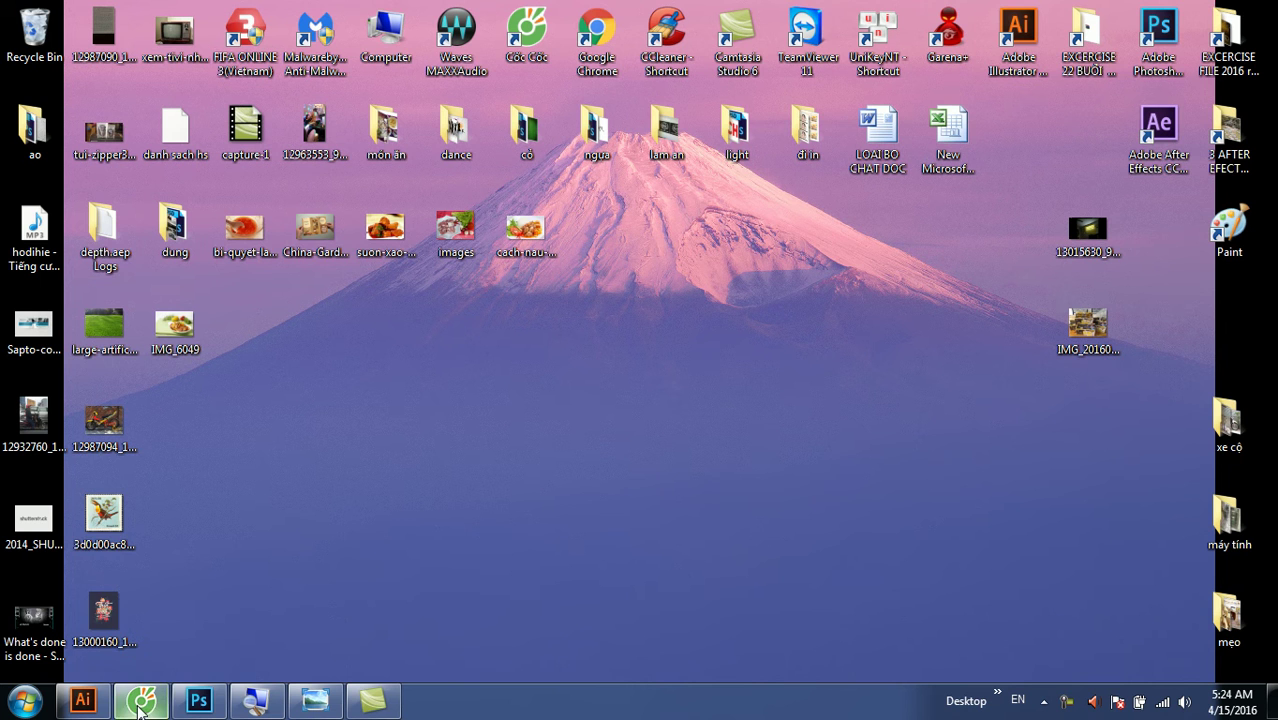
Replace the old blob with one large soft black brush dab at the Photoshop canvas centre.
click(199, 701)
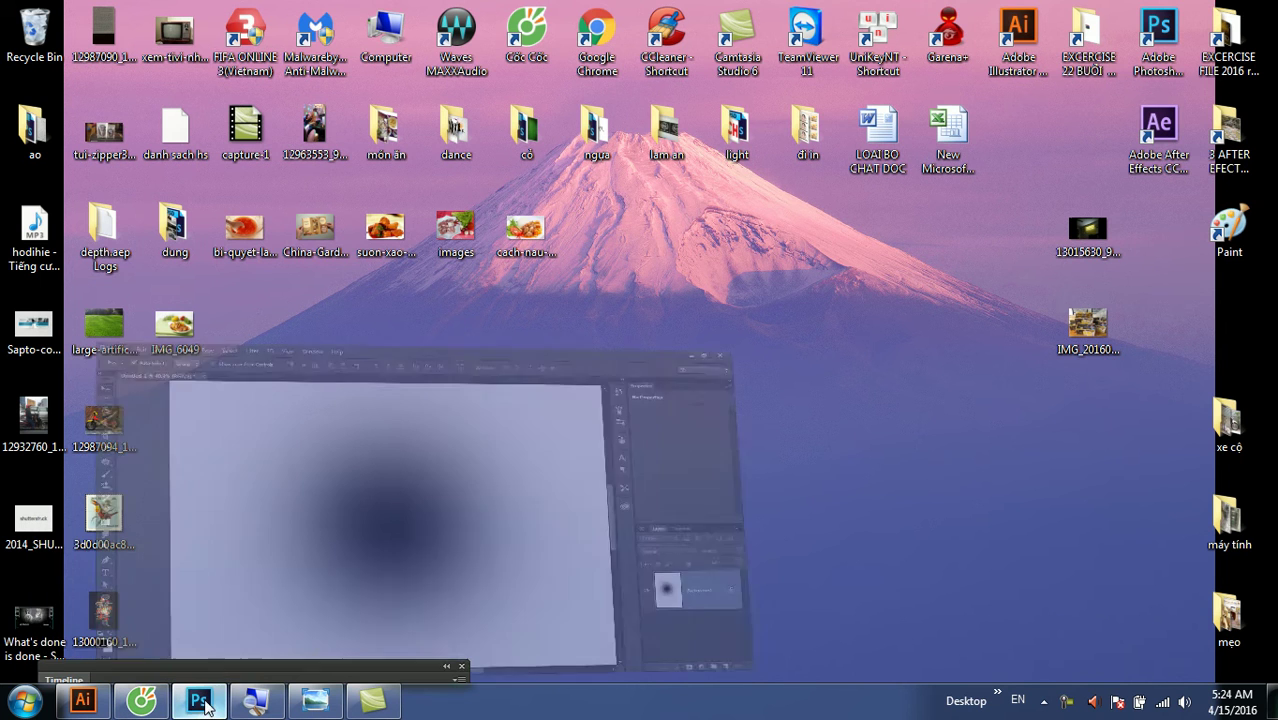
key(ctrl+minus)
key(ctrl+minus)
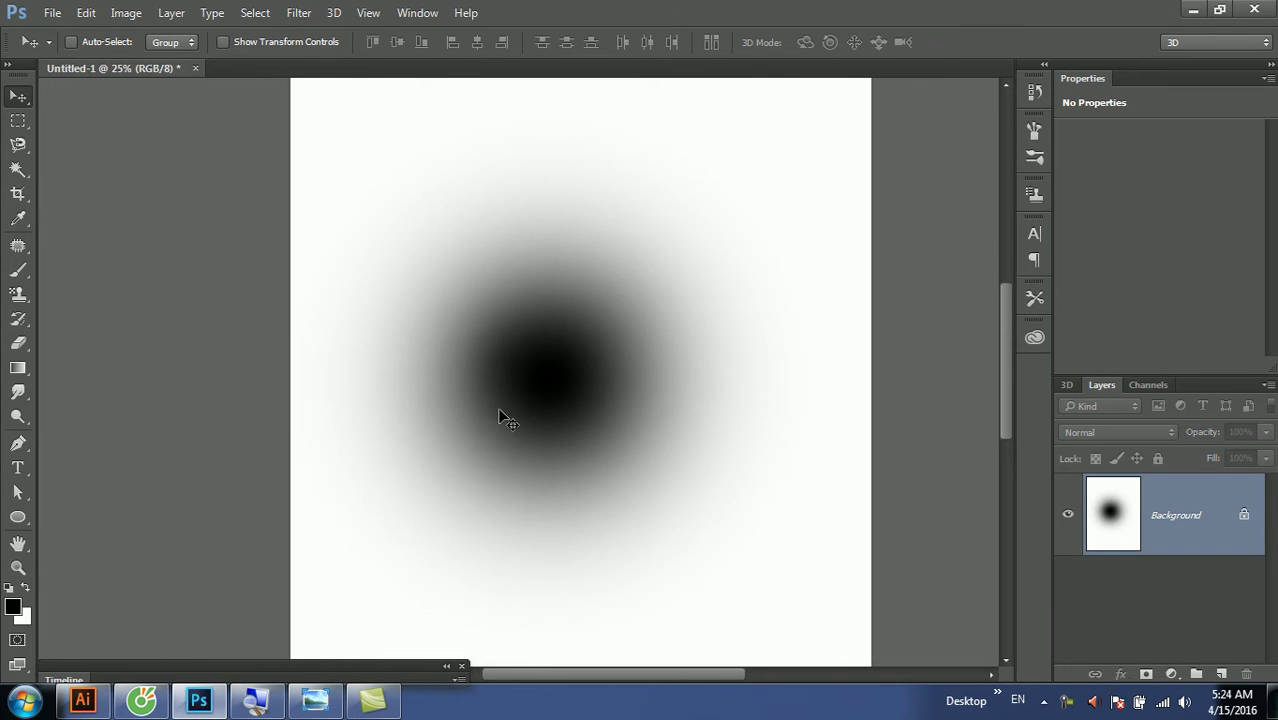
key(ctrl+z)
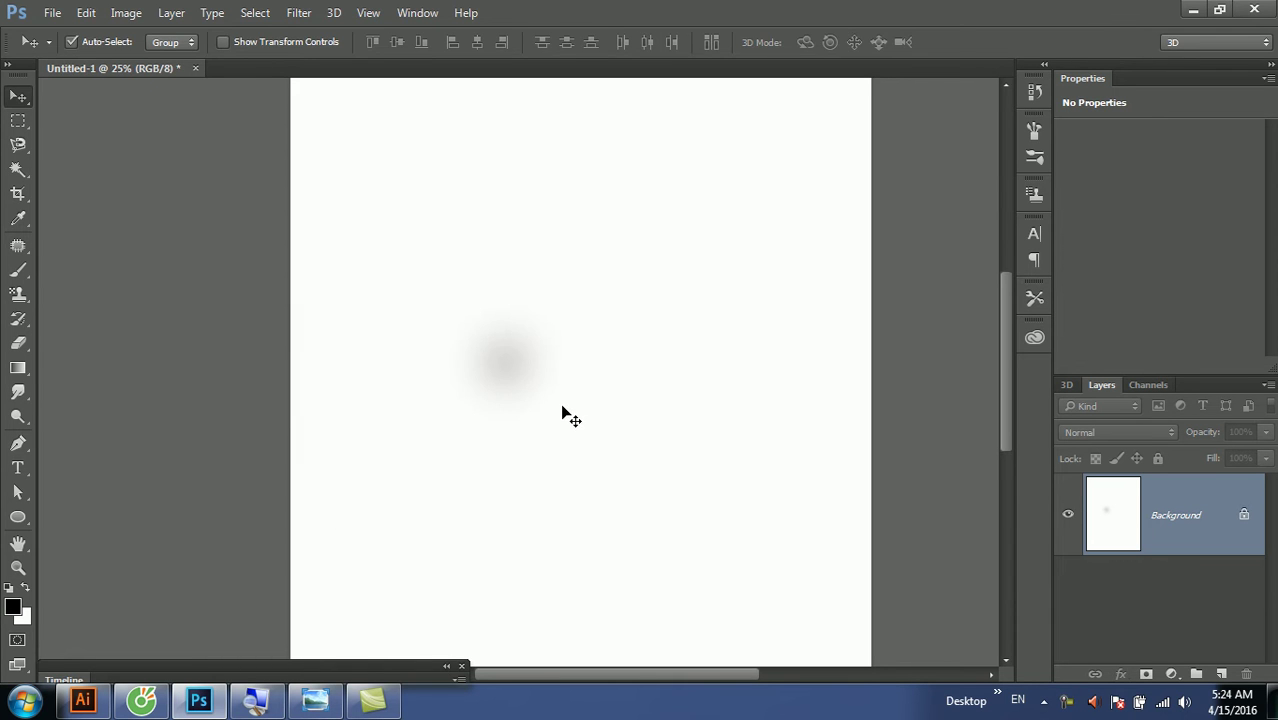
key(b)
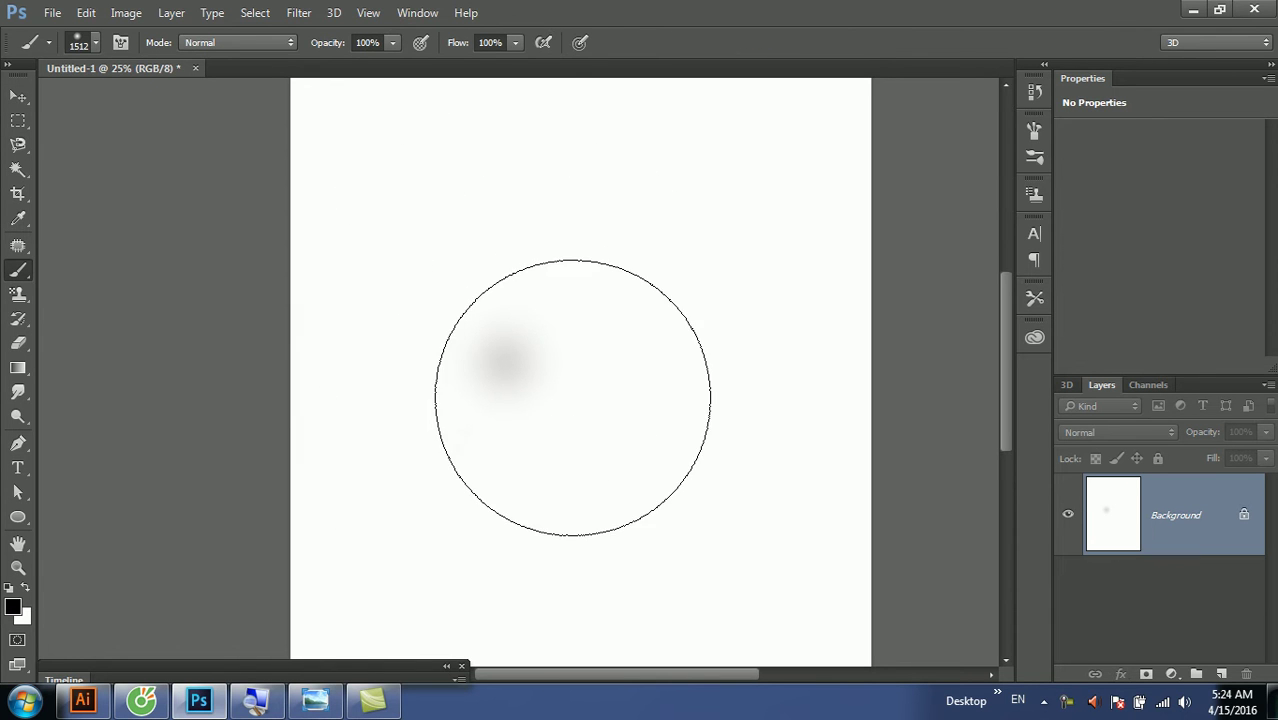
click(565, 376)
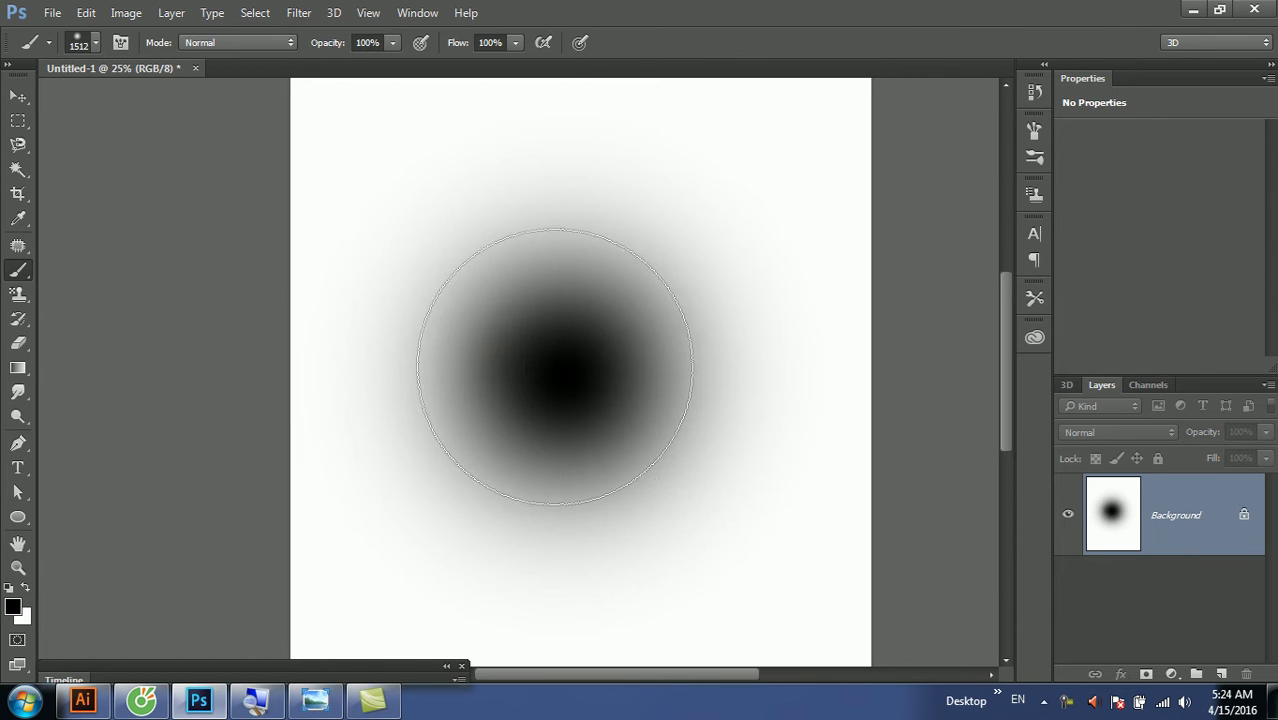
click(17, 94)
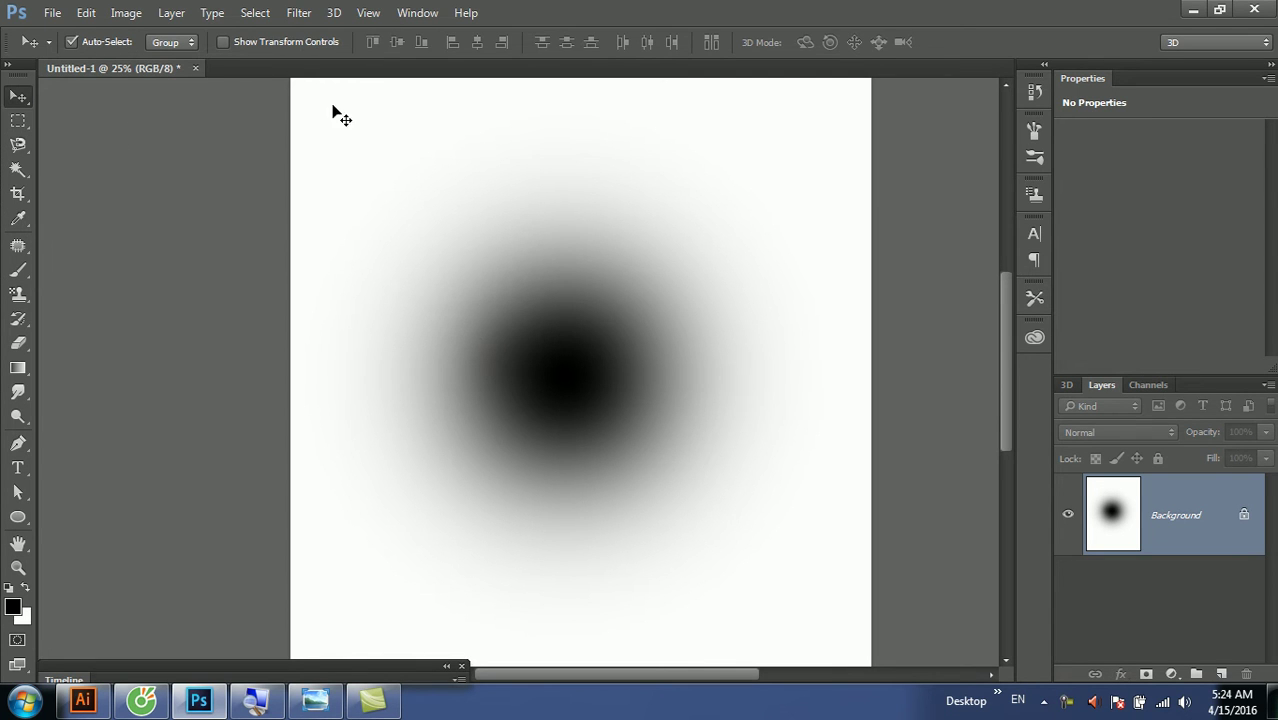
click(298, 13)
mouse_move(198, 292)
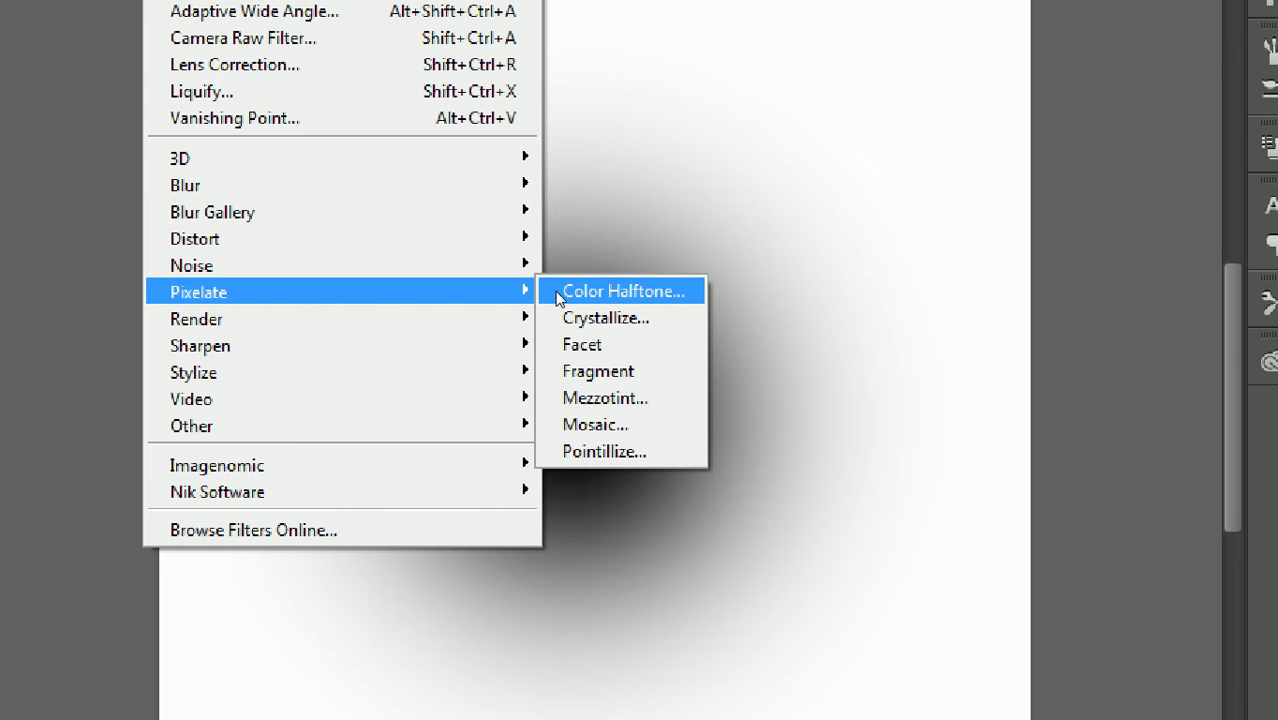
Apply the Color Halftone filter to the blob with Max. Radius 15.
click(557, 295)
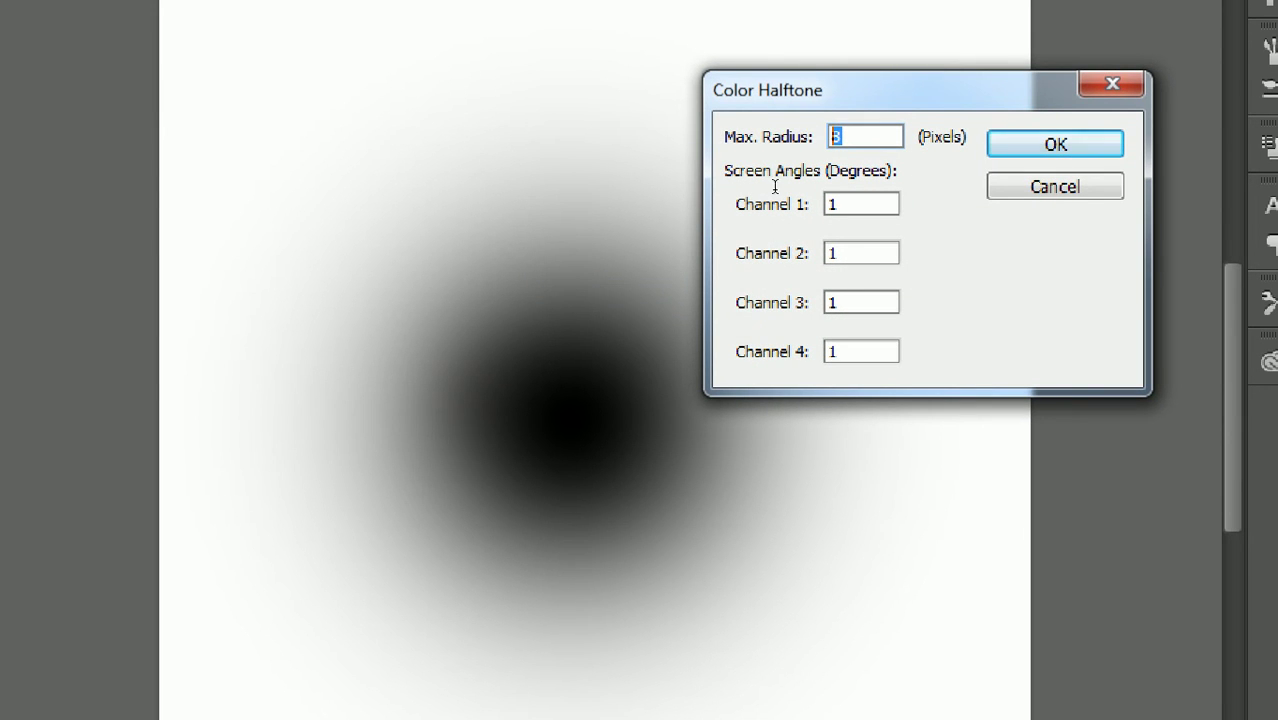
text(15)
key(ctrl+a)
key(Tab)
key(Tab)
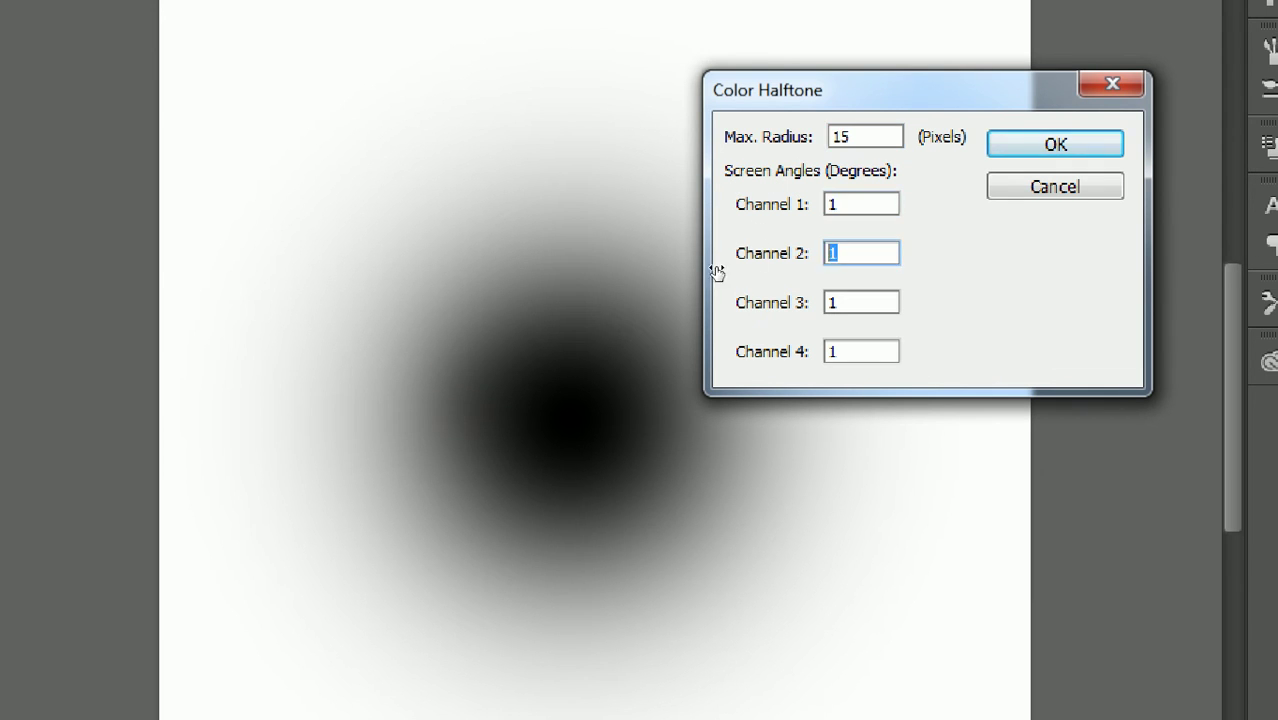
key(Tab)
key(Tab)
key(Tab)
key(Tab)
key(Tab)
key(Tab)
key(Return)
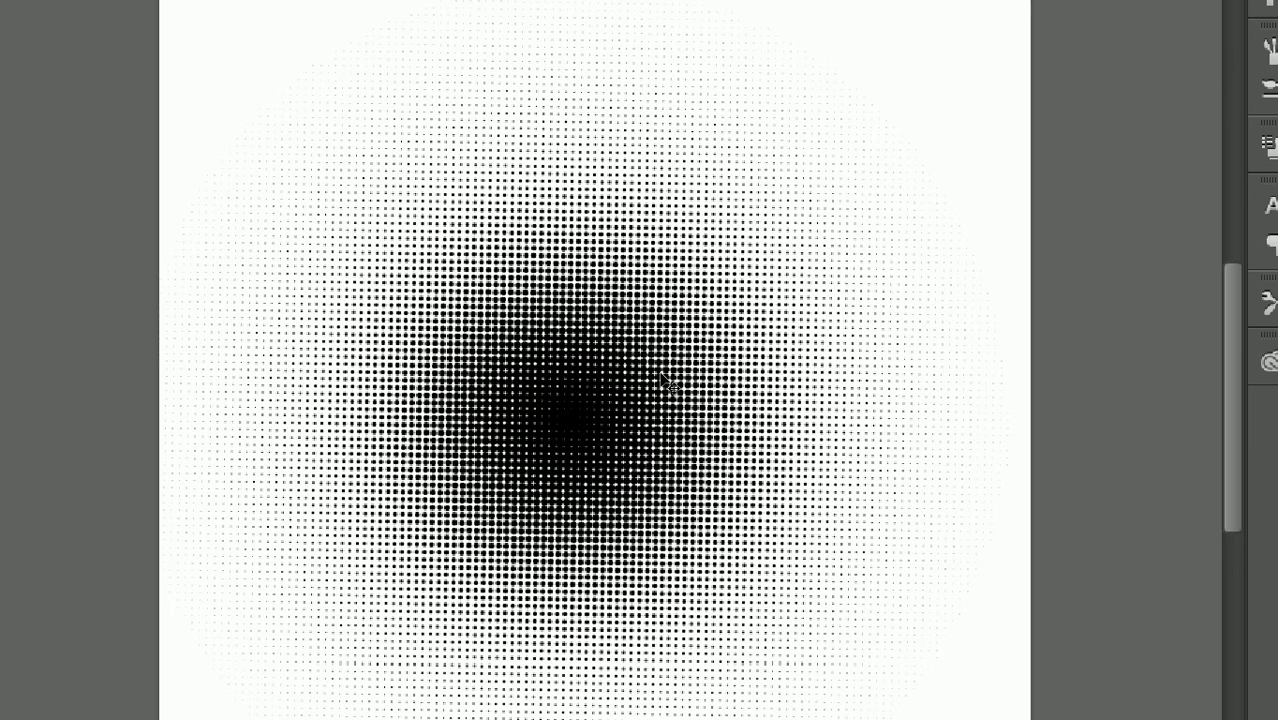
Undo the halftone and reapply Color Halftone with a Max. Radius of 30.
key(ctrl+z)
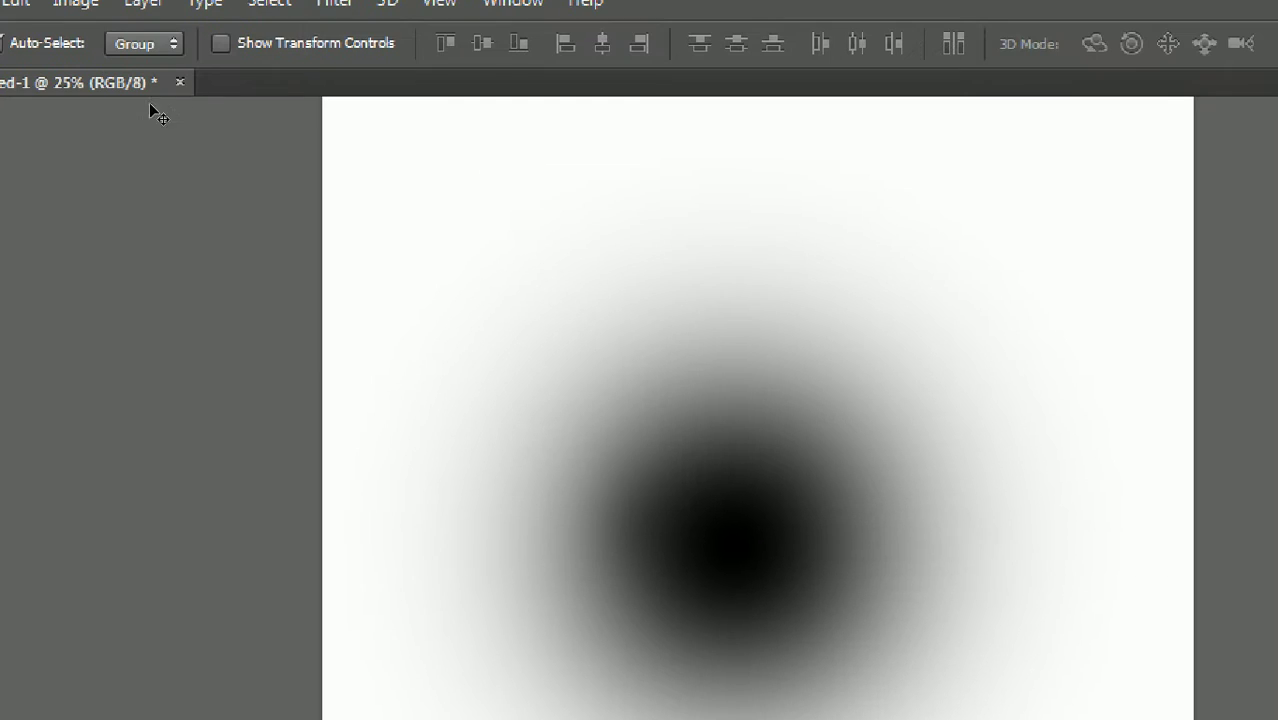
click(310, 20)
key(Up)
key(Right)
key(Return)
text(30)
key(Return)
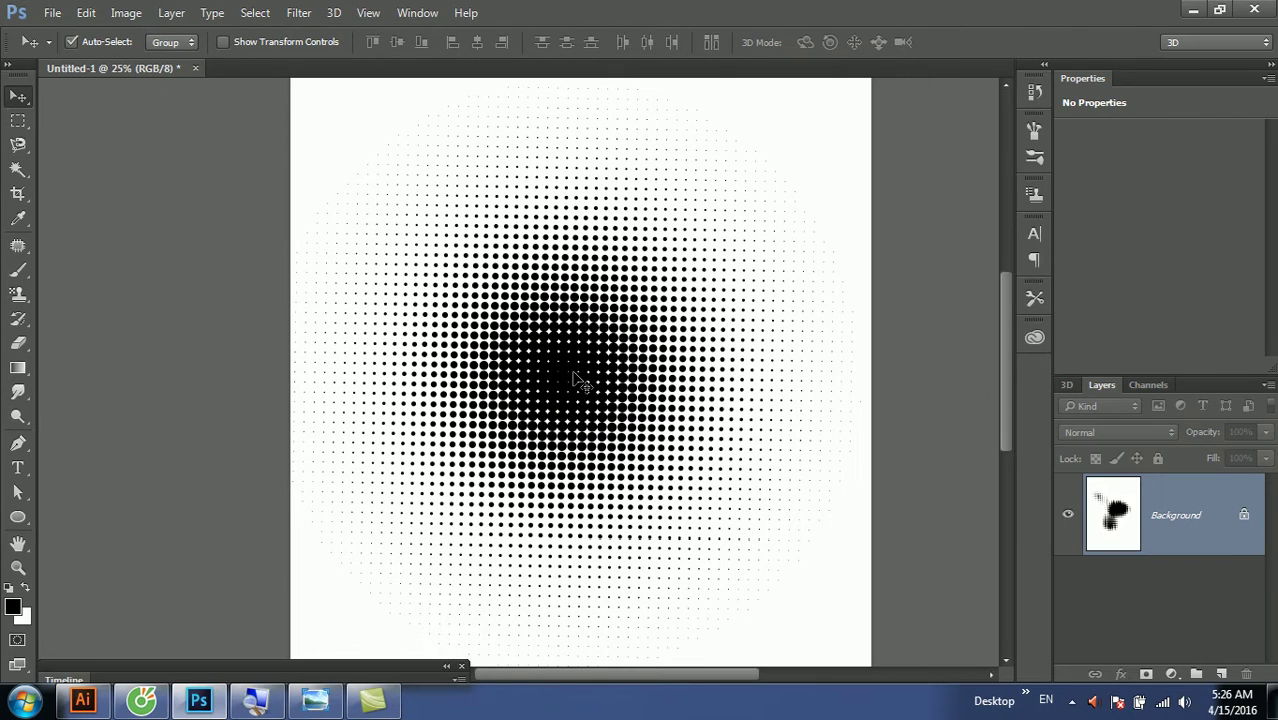
Create a new Illustrator document with the default print settings.
click(83, 700)
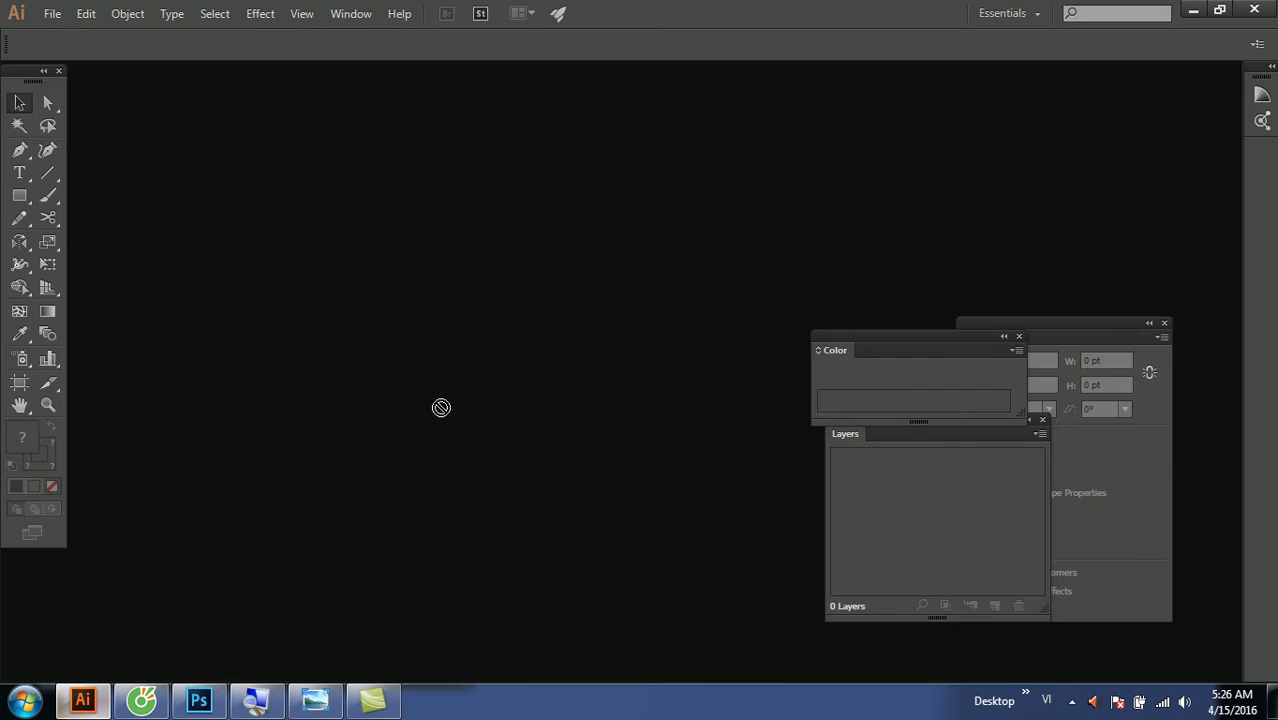
click(52, 13)
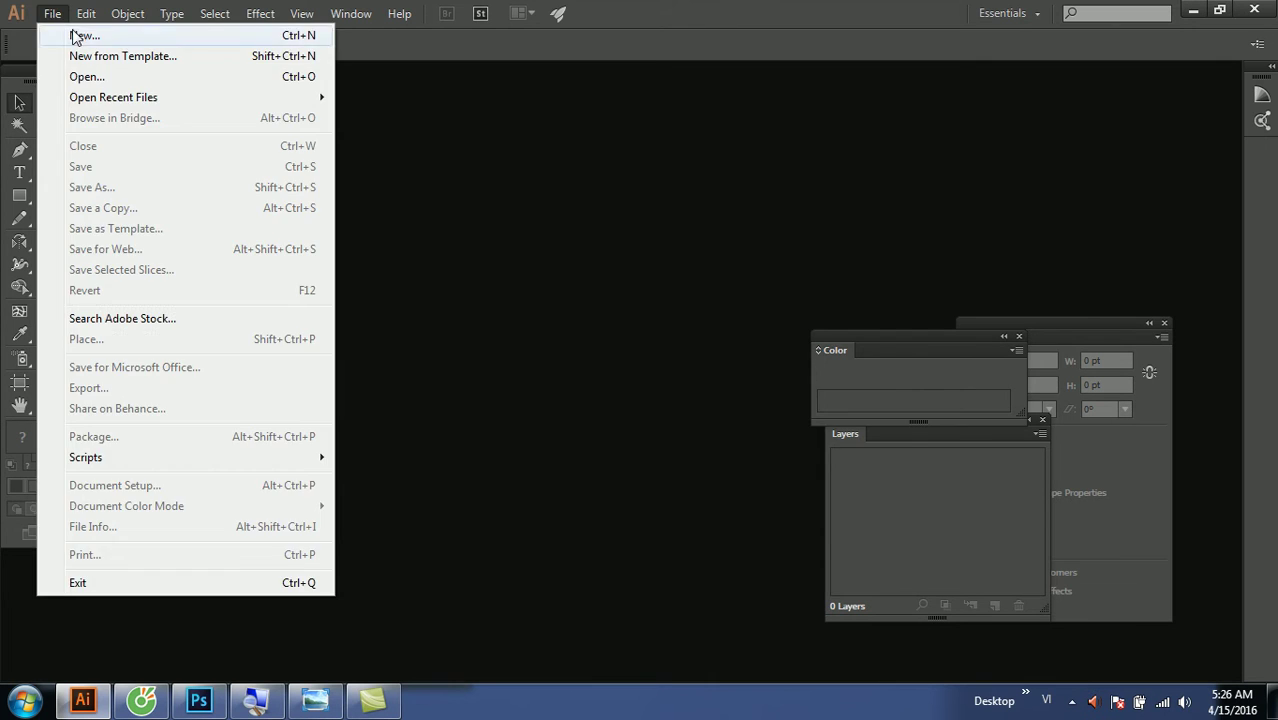
click(50, 34)
key(Escape)
Compare with the Photoshop halftone, then start another new Illustrator document.
click(199, 700)
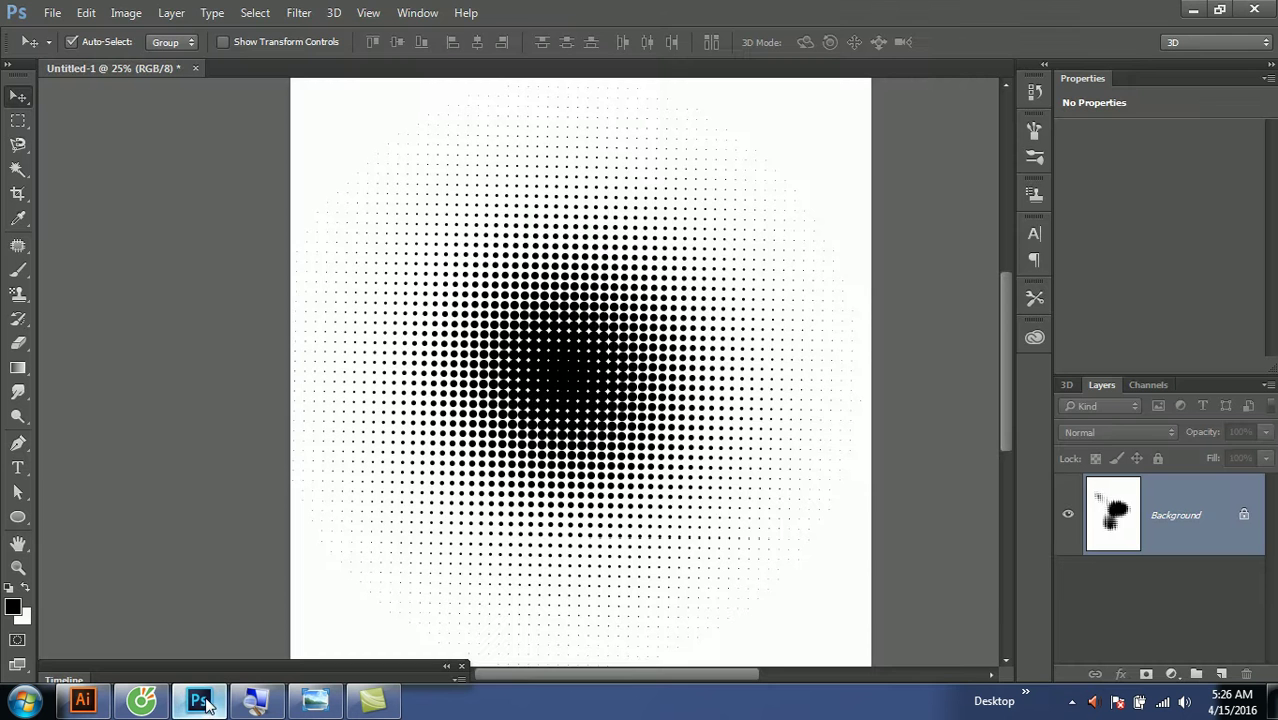
click(83, 700)
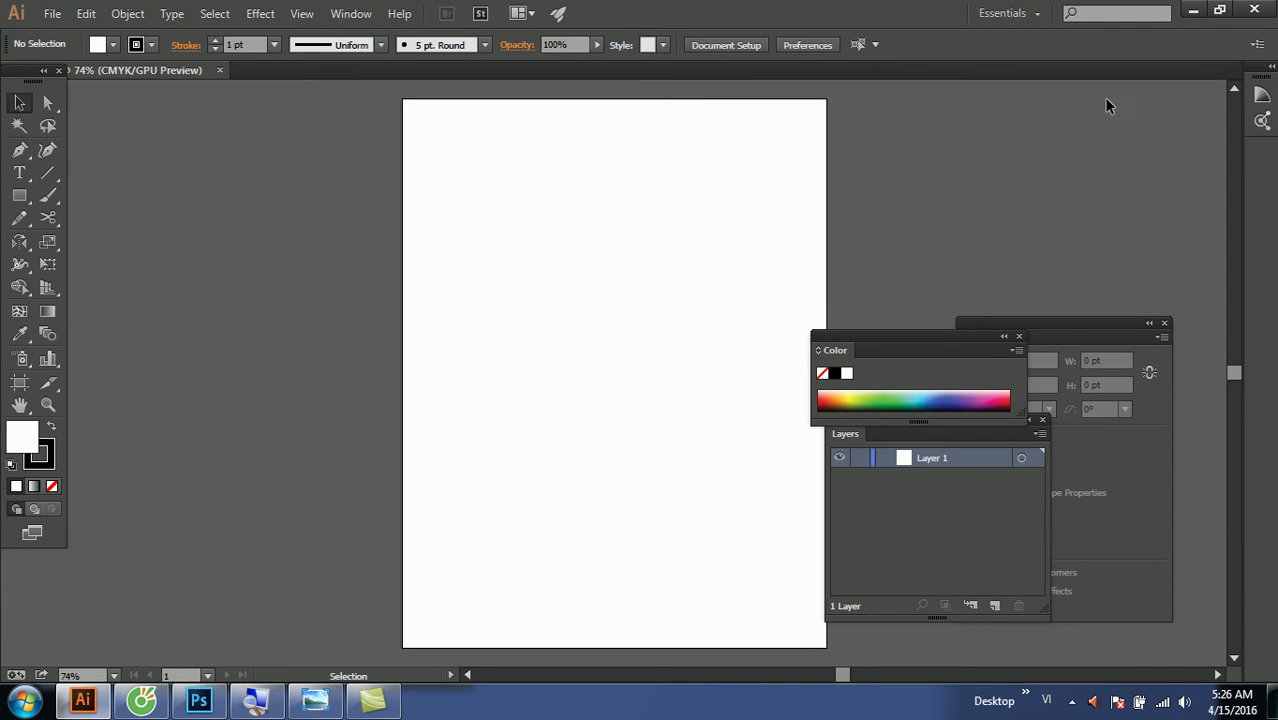
click(199, 700)
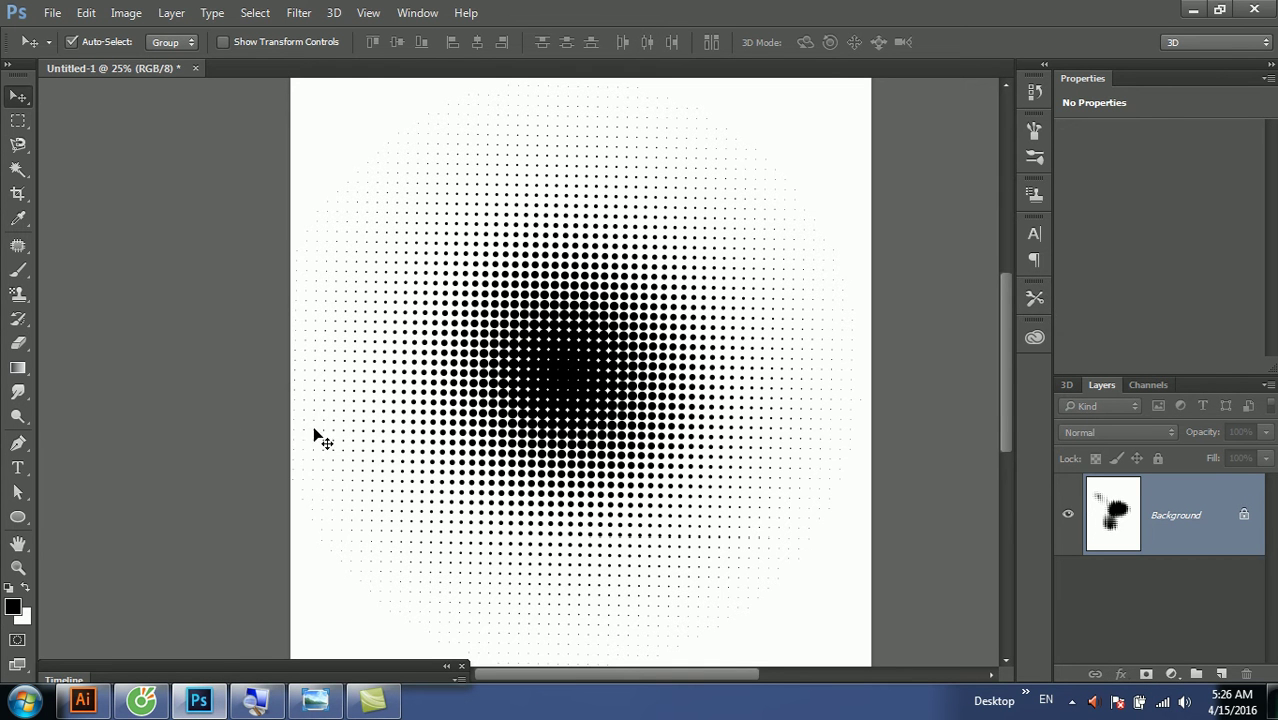
click(83, 700)
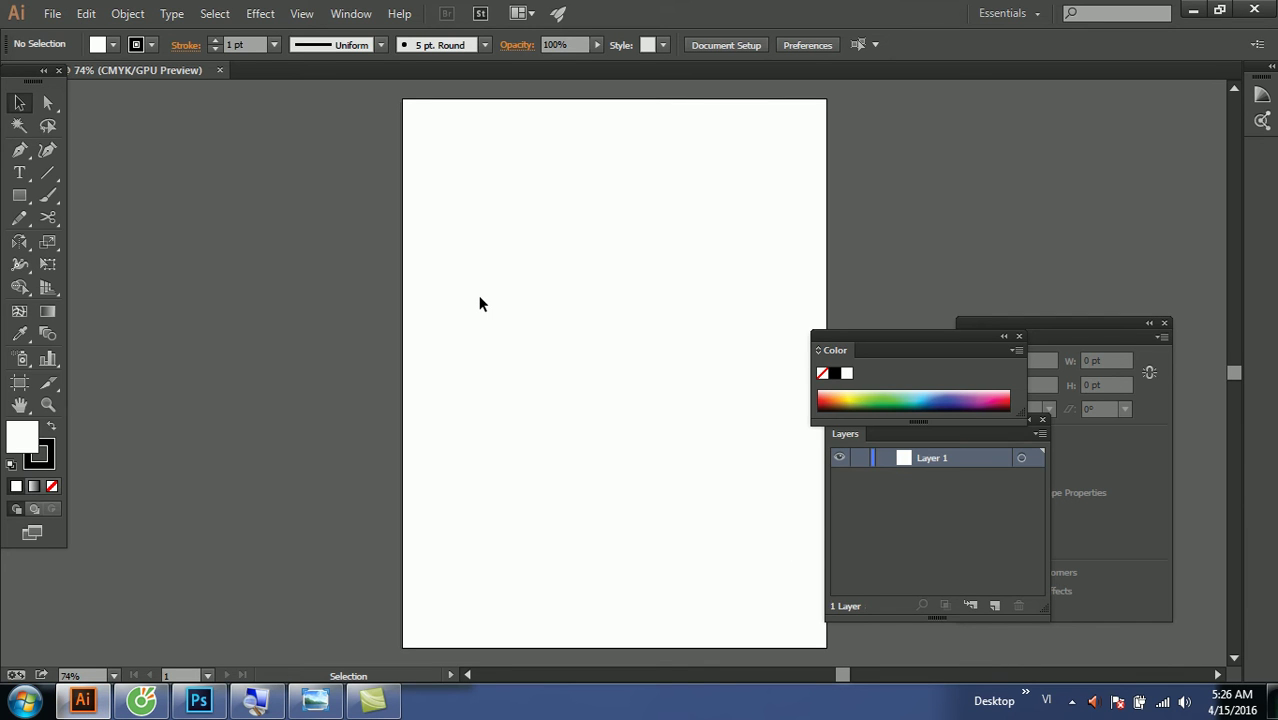
key(ctrl+n)
key(Escape)
Unlock the Background as Layer 0 and shift the halftone toward the lower left.
click(215, 692)
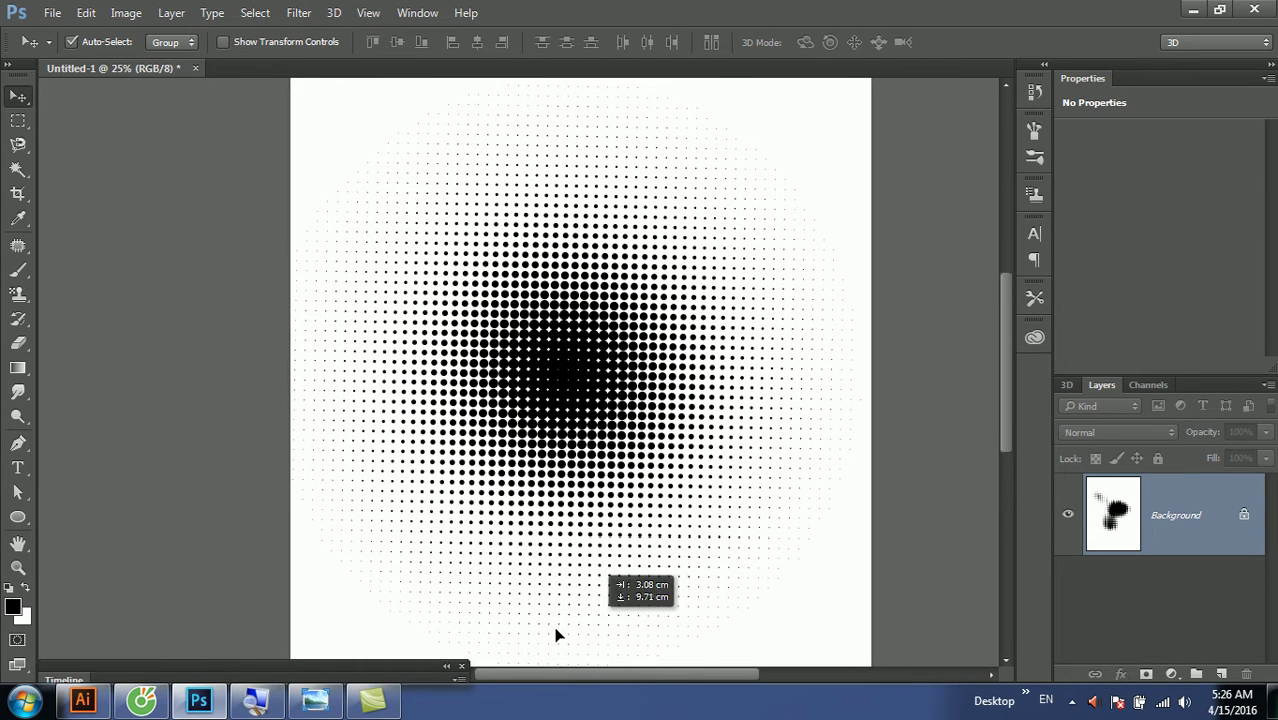
drag(510, 362, 540, 420)
key(Return)
double_click(1215, 495)
key(Return)
drag(660, 400, 343, 627)
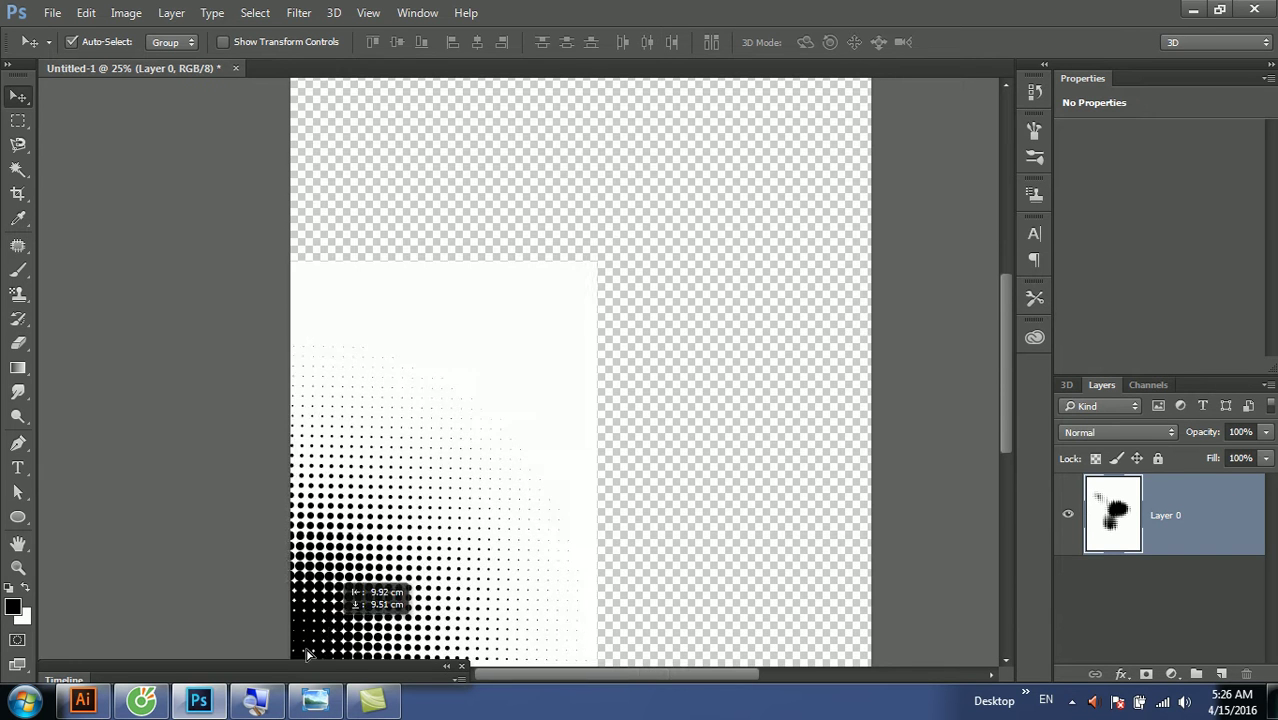
click(83, 700)
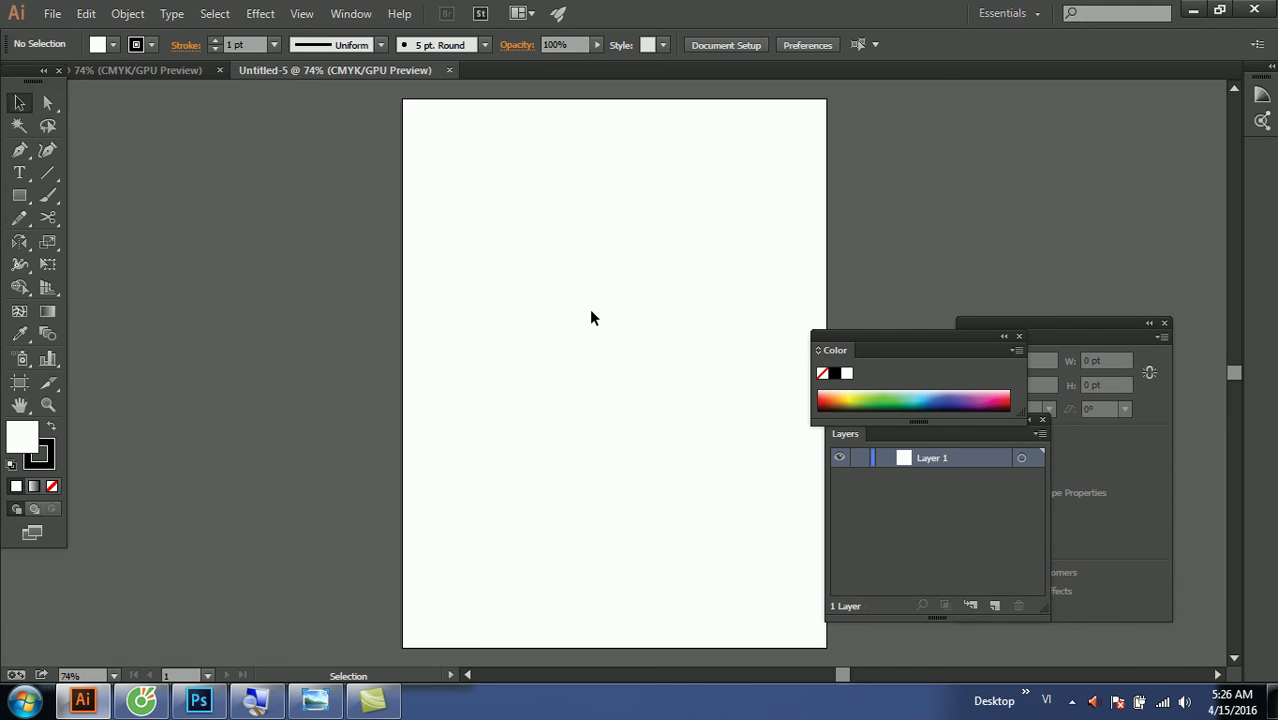
click(1017, 337)
click(1193, 9)
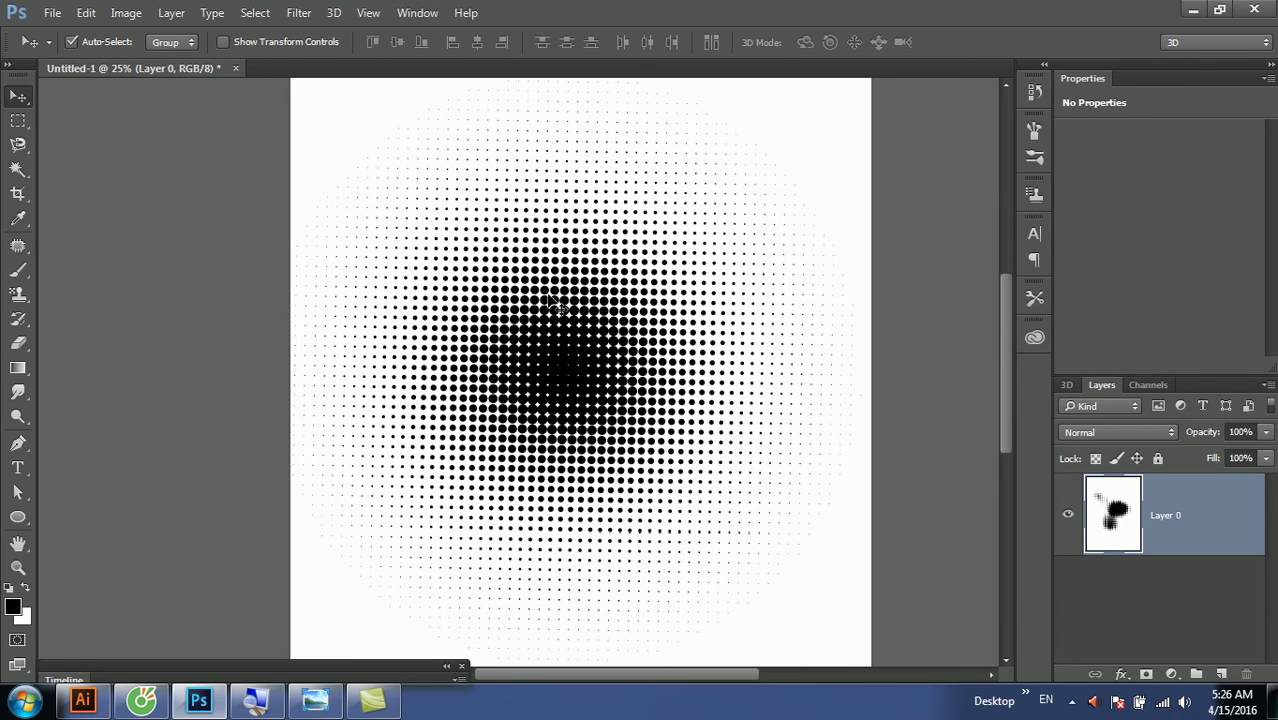
Begin saving the halftone to the Desktop under the name 'khon nen', then back out.
key(ctrl+s)
click(78, 128)
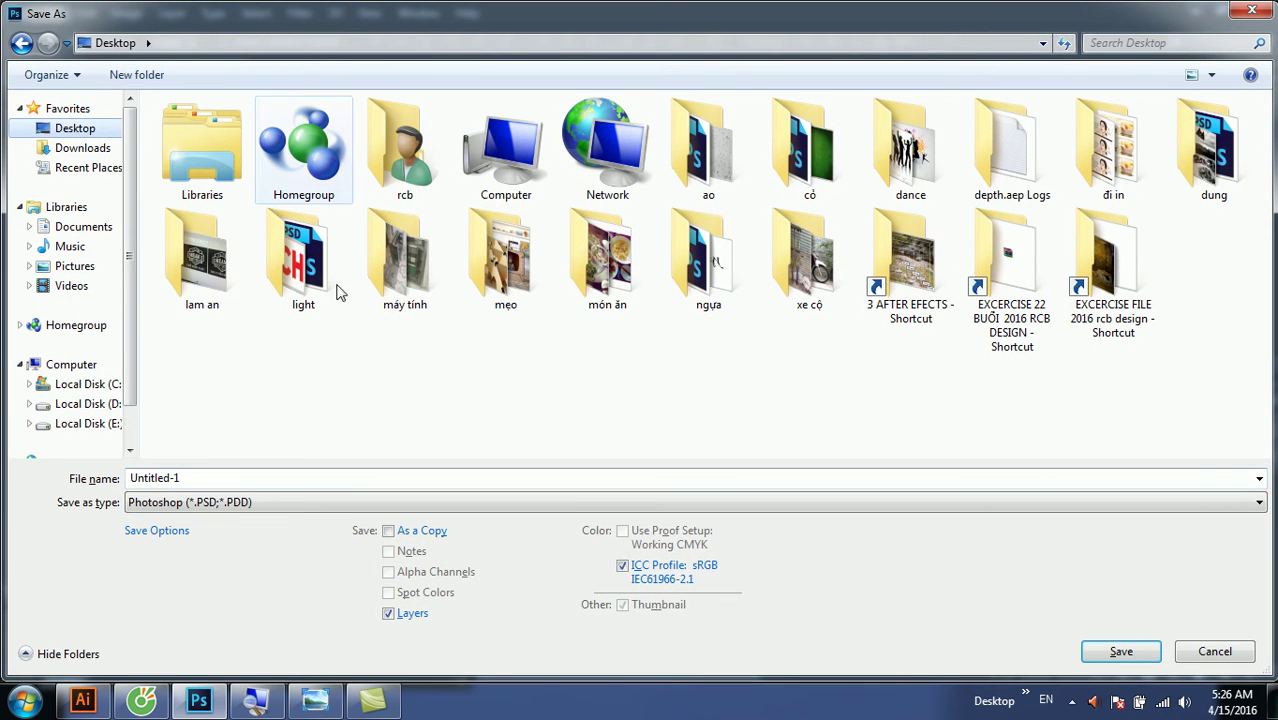
double_click(255, 477)
text(k)
text(n nen)
key(Return)
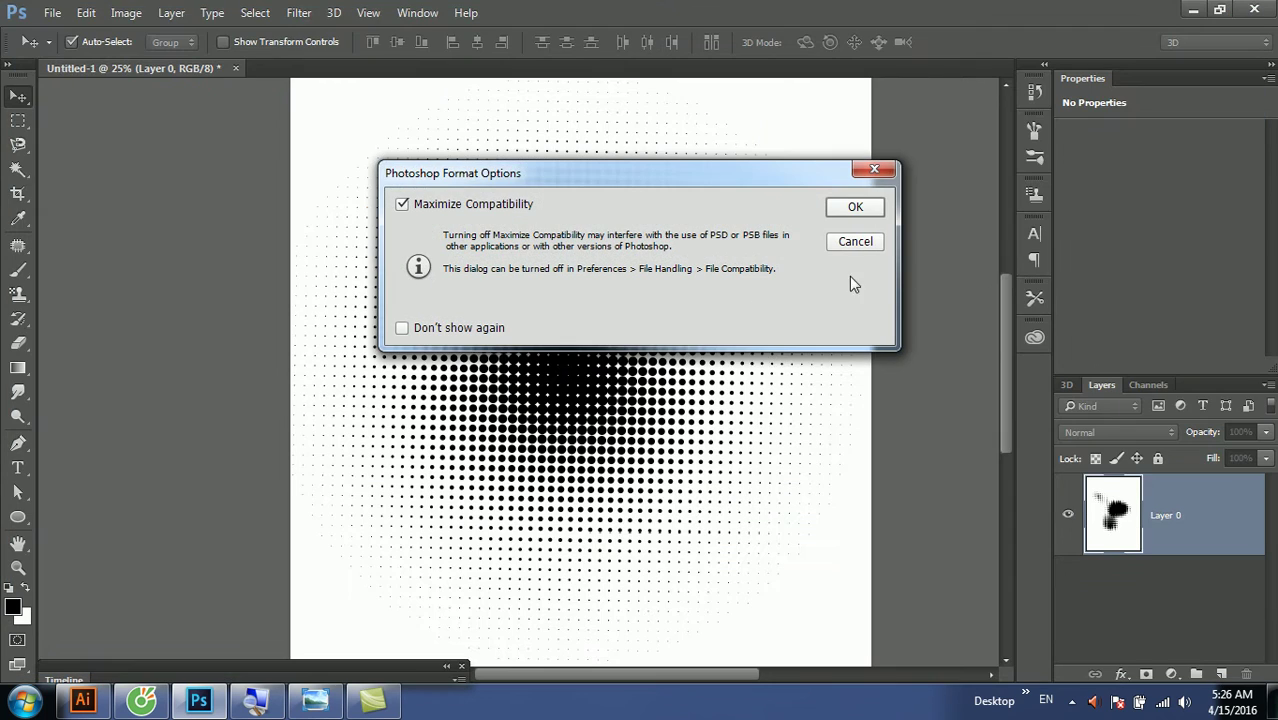
click(850, 245)
Save the halftone to the Desktop as a JPEG named Untitled-1, accepting the JPEG options.
key(ctrl+s)
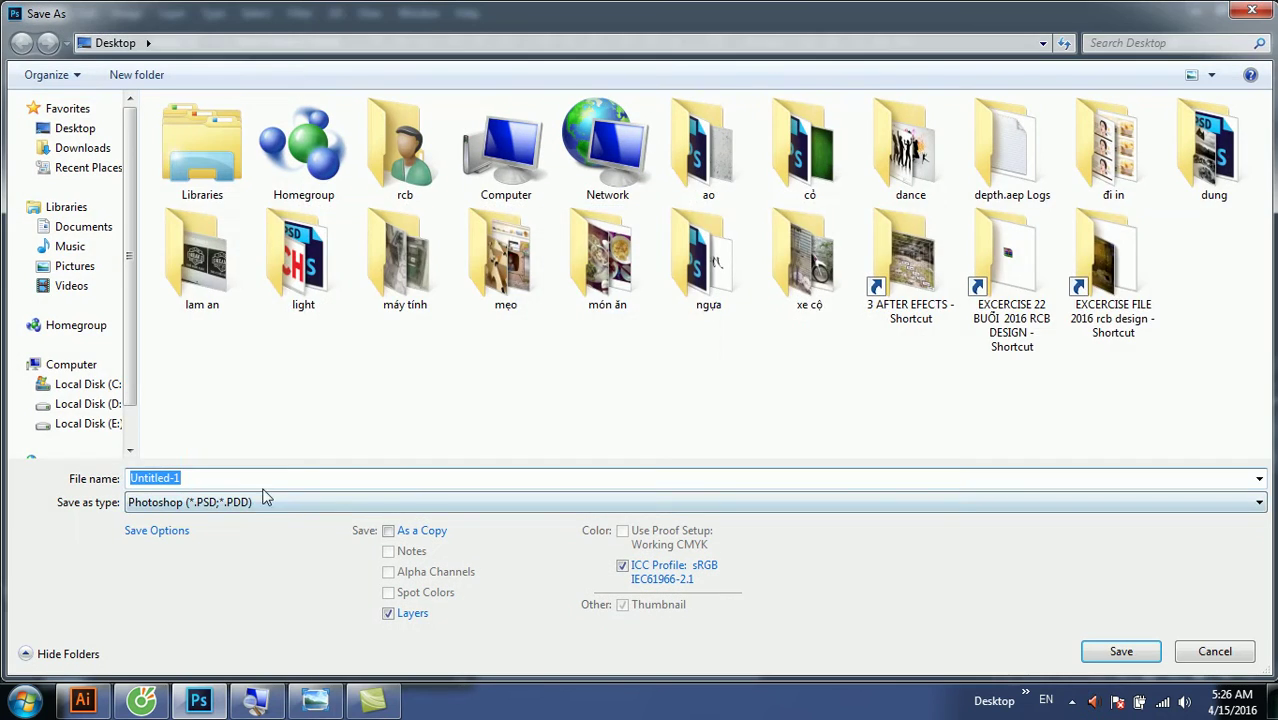
click(265, 497)
click(240, 317)
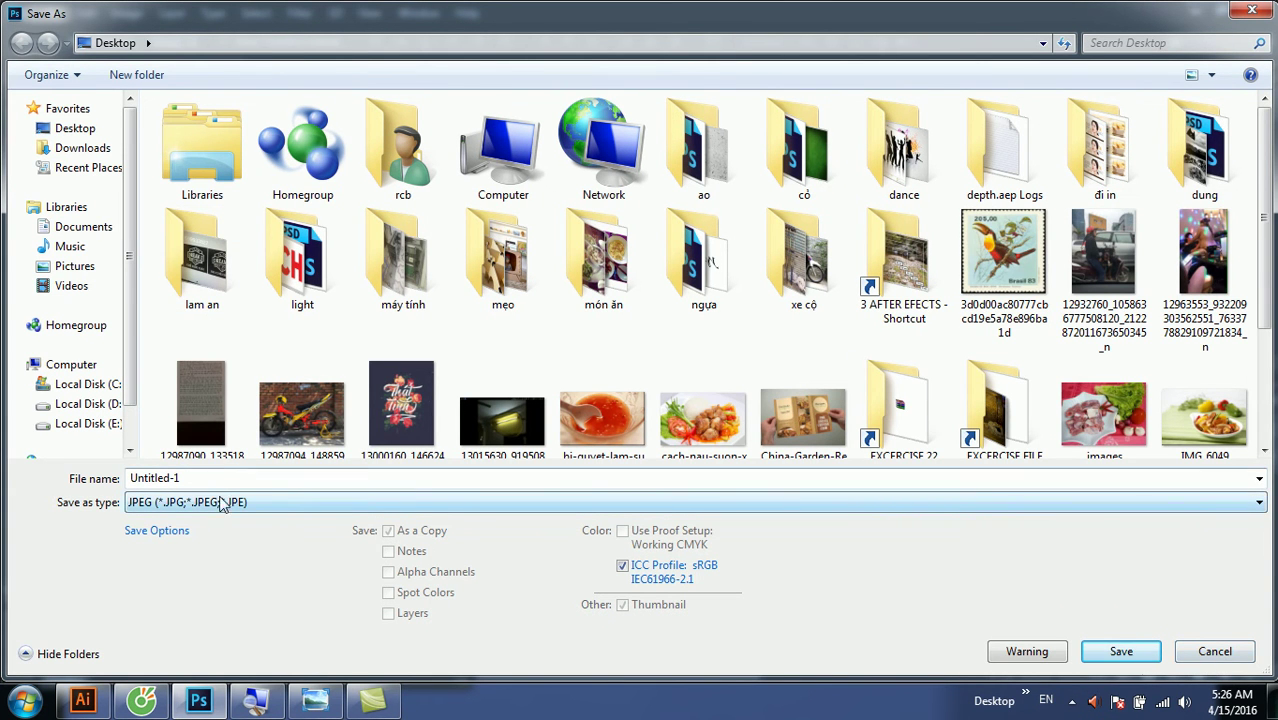
click(1118, 649)
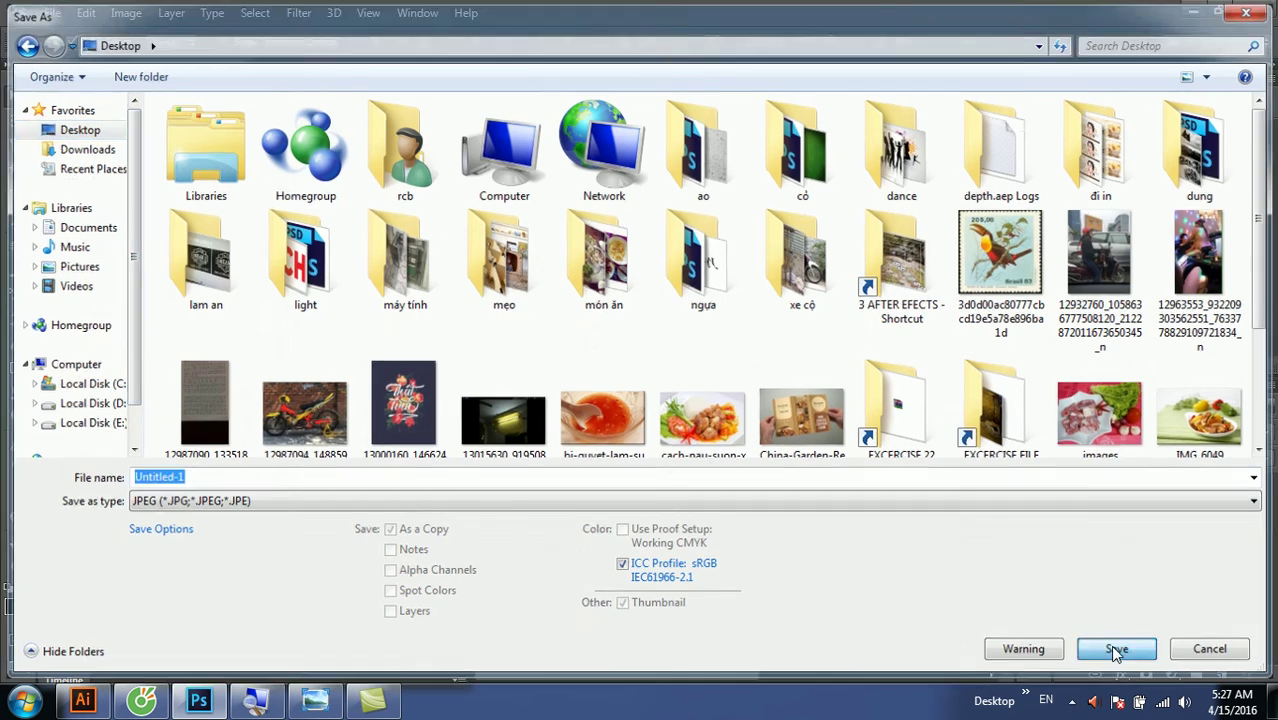
click(974, 163)
Place Untitled-1.jpg into Illustrator, embed it and Image Trace it into vector dots.
key(super+d)
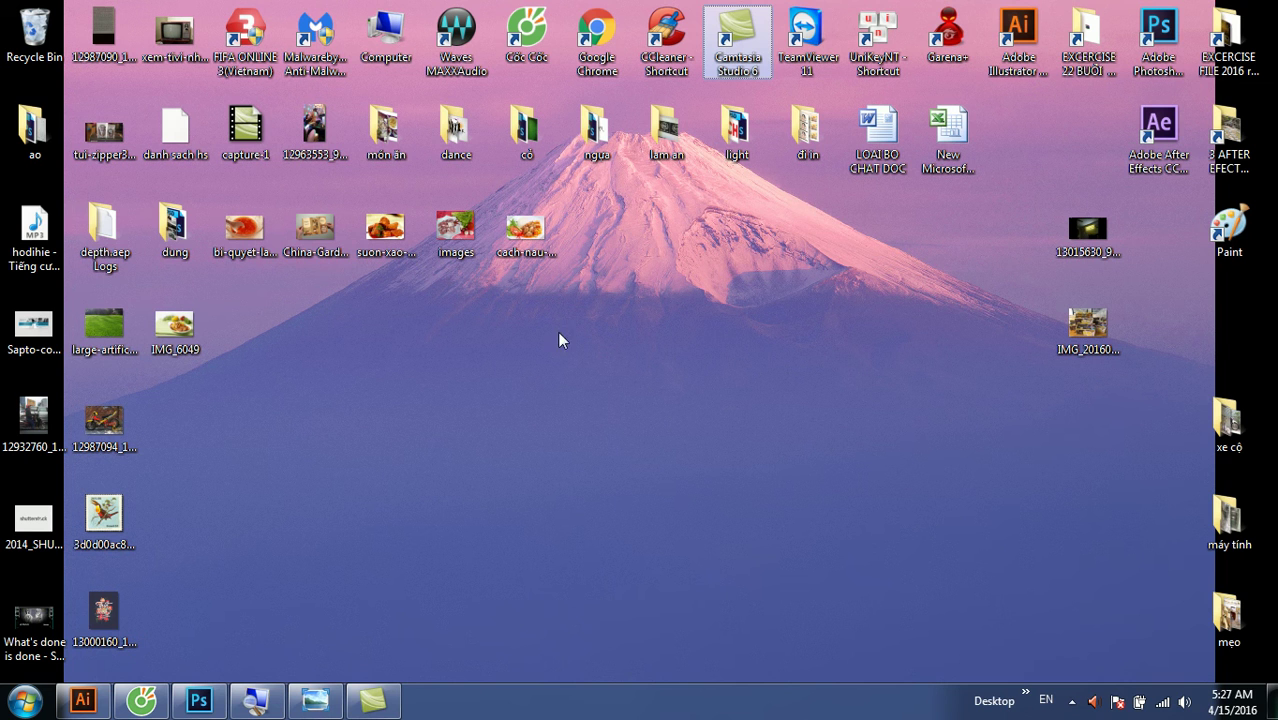
drag(190, 428, 249, 272)
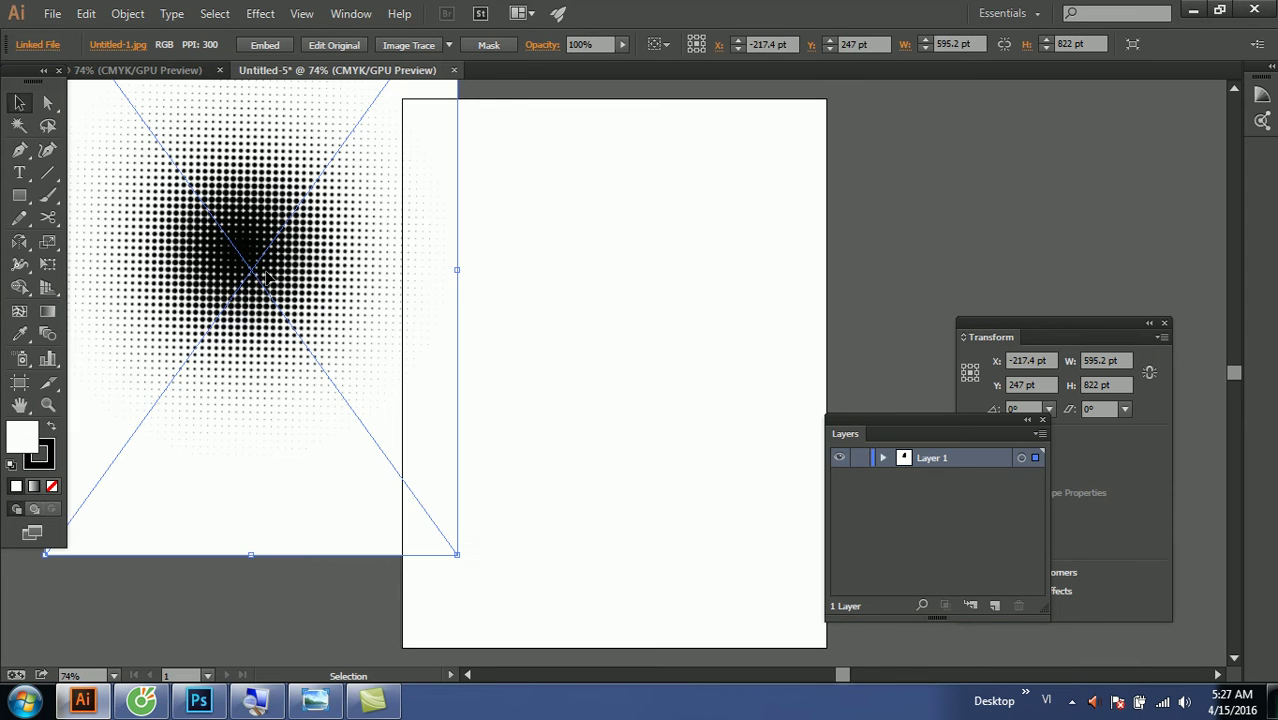
drag(311, 234, 352, 294)
click(262, 44)
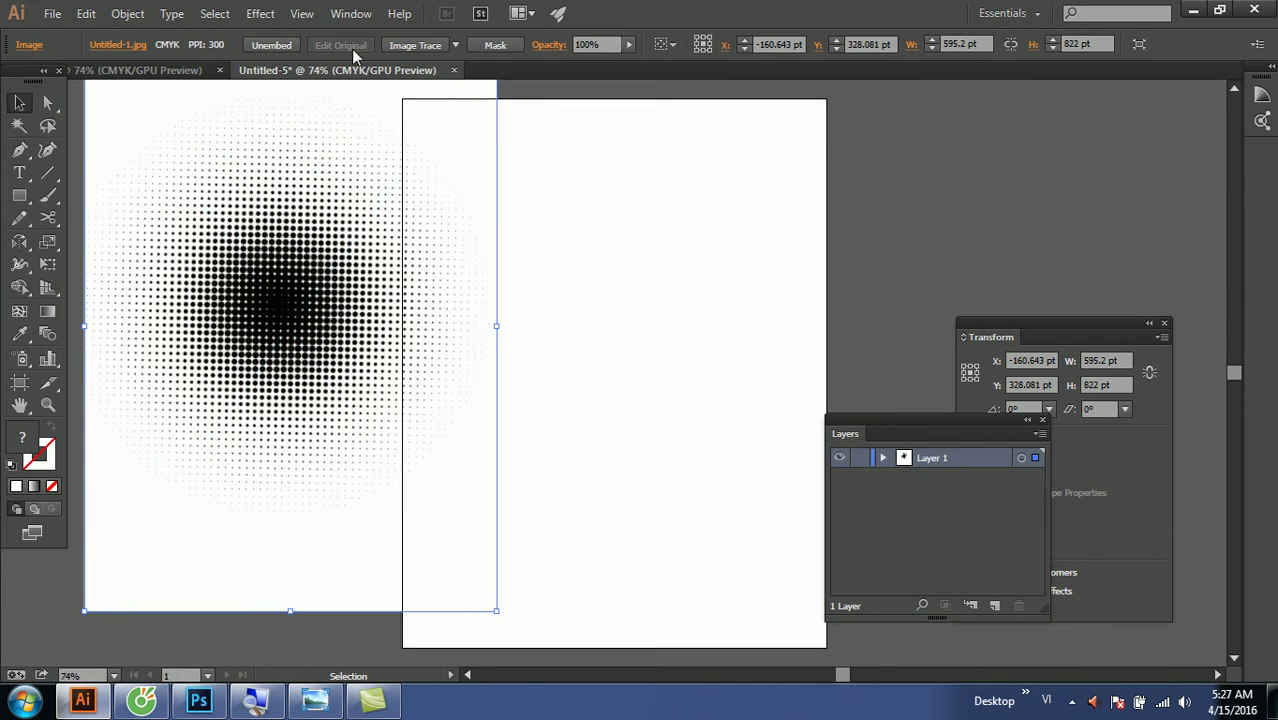
click(418, 45)
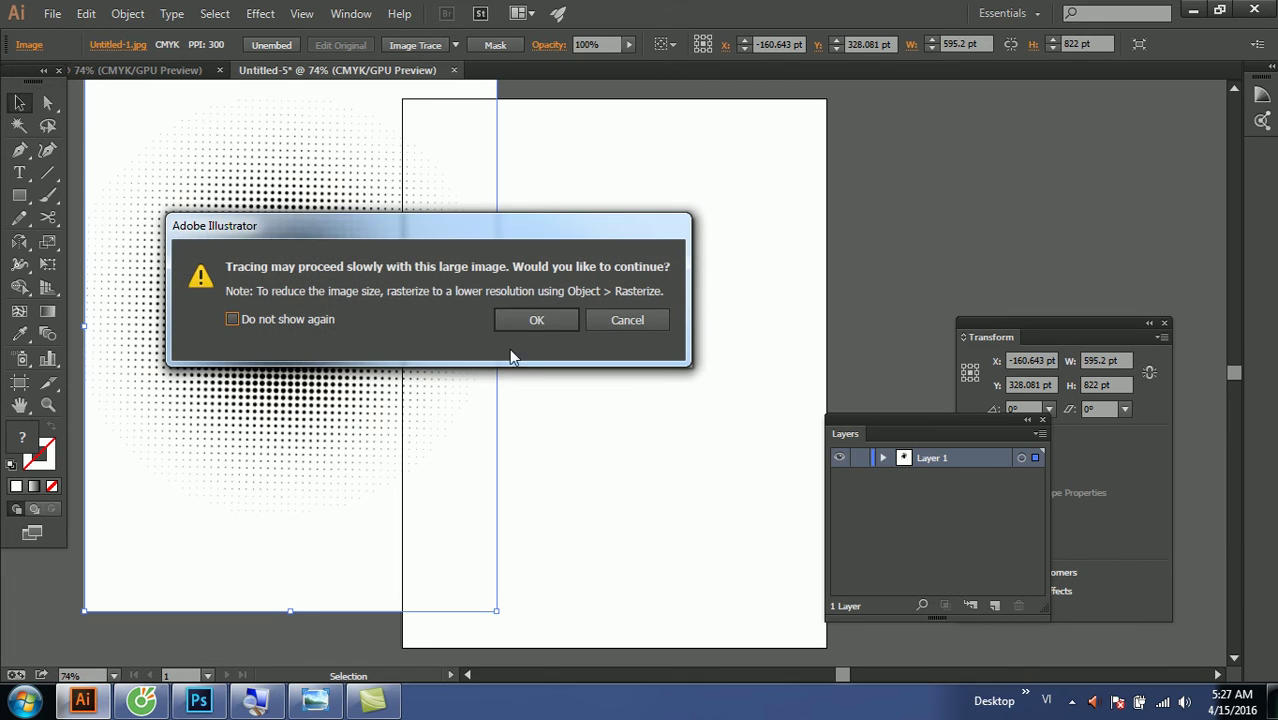
click(535, 320)
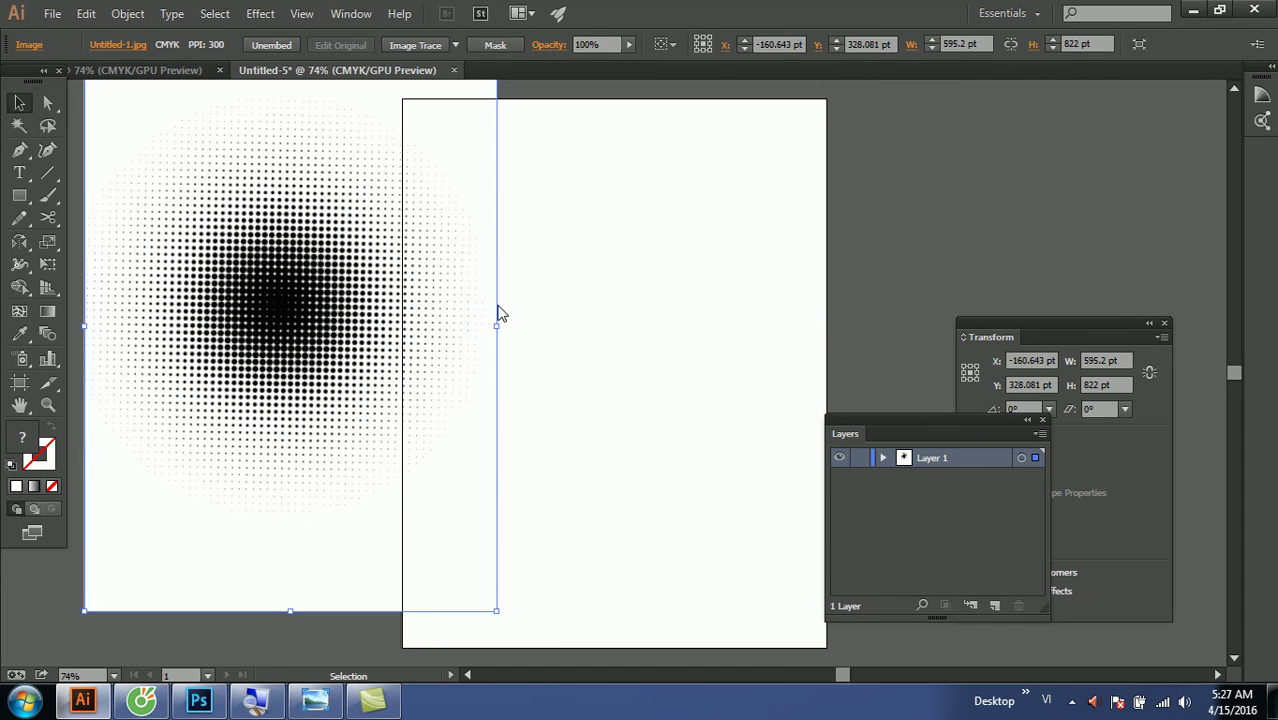
scroll(342, 290, up, 2)
drag(280, 290, 485, 375)
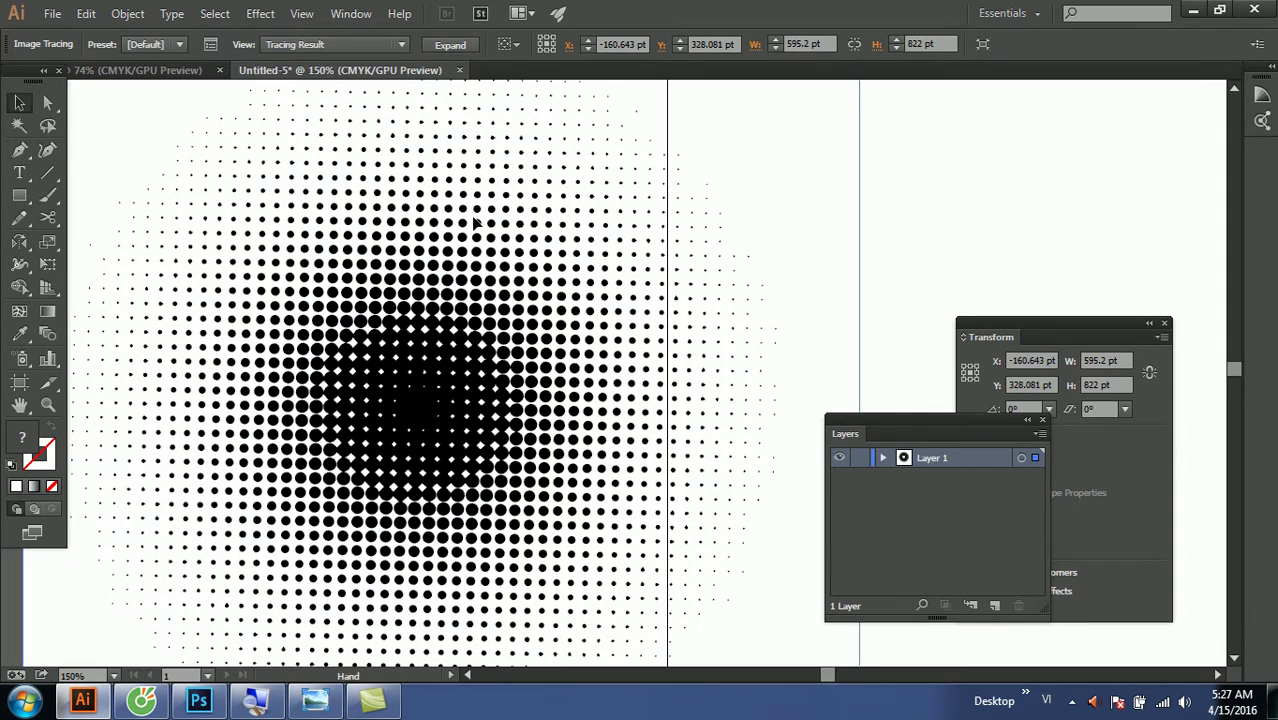
Expand the trace, ungroup the dots and move the artwork onto the left artboard.
click(438, 40)
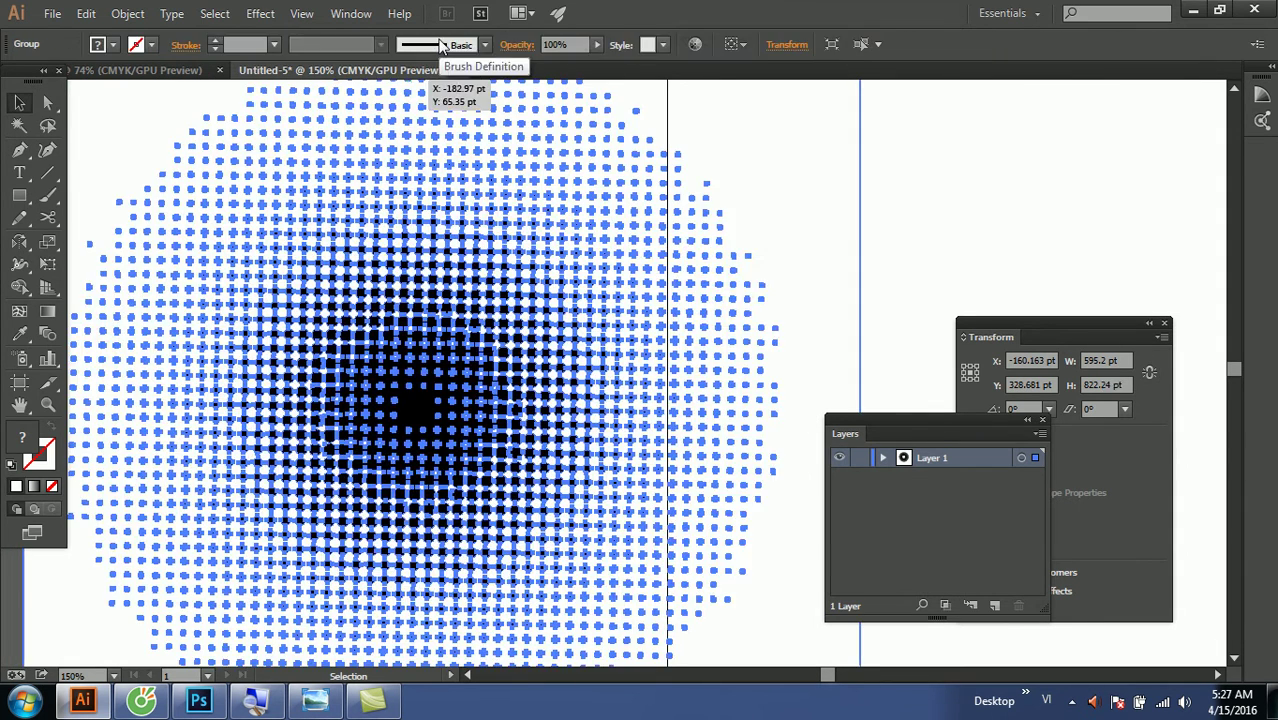
right_click(443, 268)
click(484, 378)
click(881, 277)
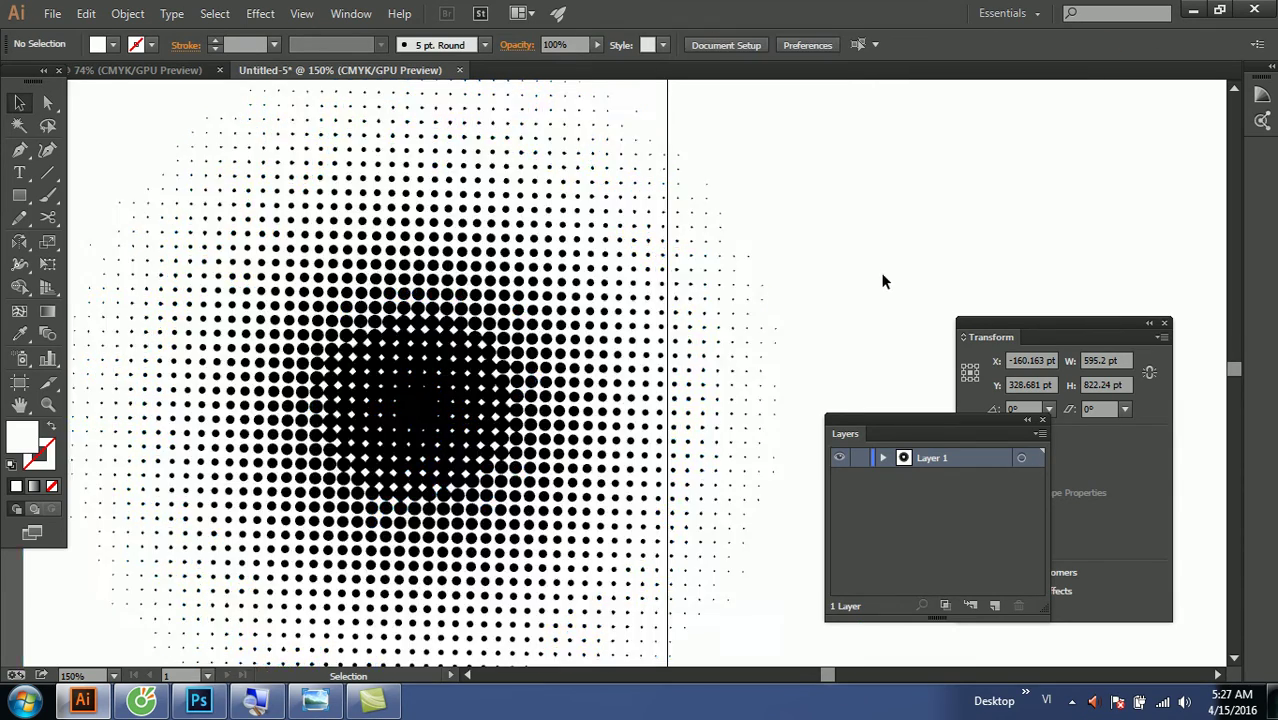
scroll(881, 277, down, 2)
drag(770, 374, 238, 264)
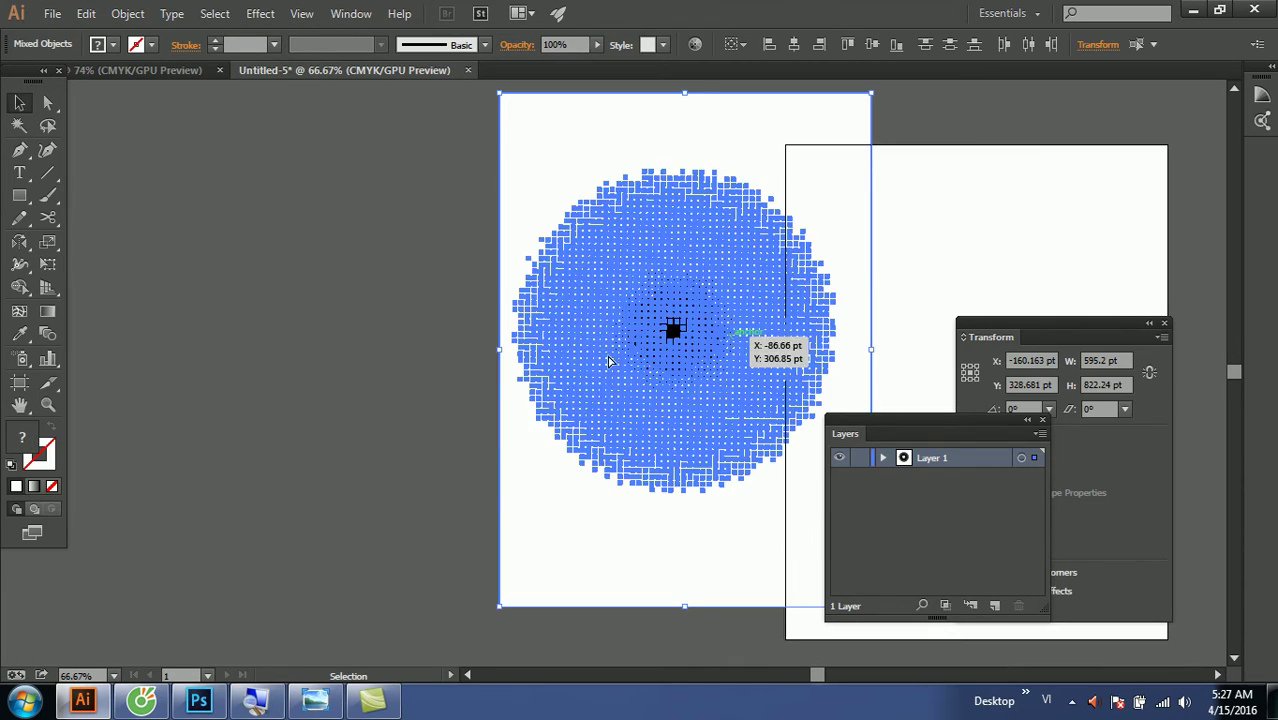
Select the white background and shapes with the Magic Wand and delete them.
click(203, 261)
click(19, 125)
click(385, 166)
key(Delete)
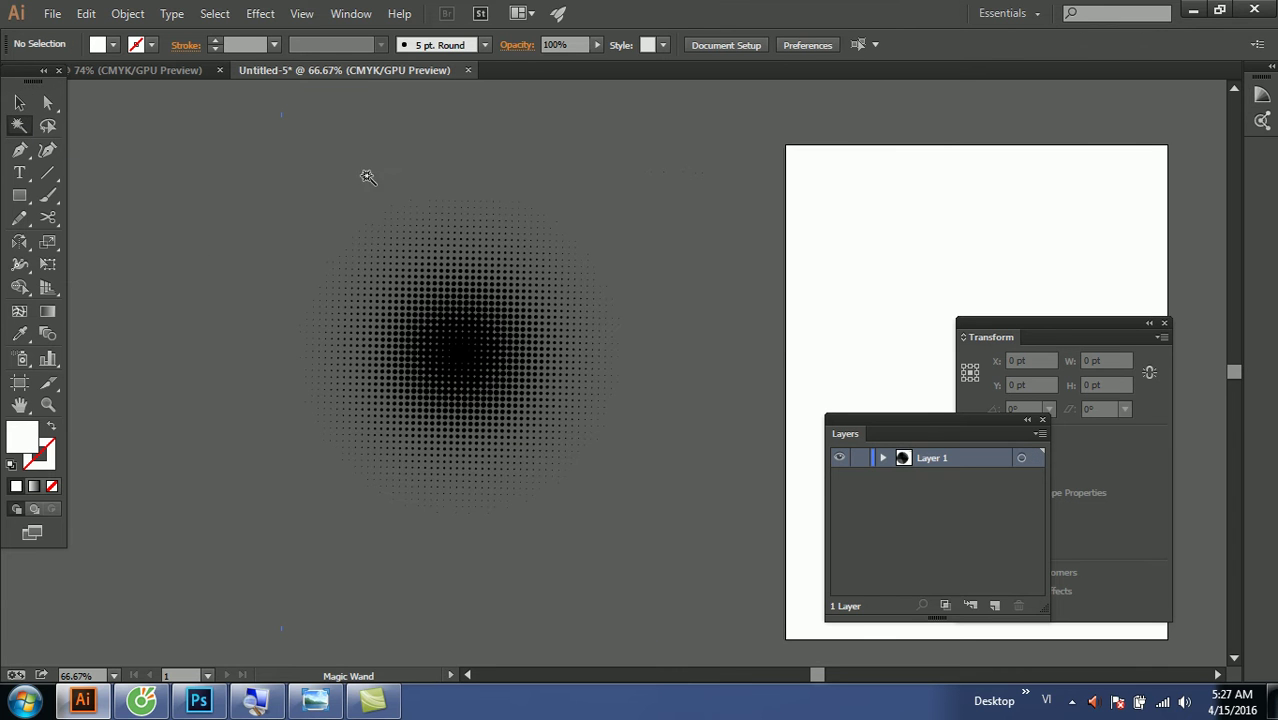
click(19, 102)
Fill the halftone dots with a light yellow-green colour and reselect all of them.
drag(723, 545, 565, 435)
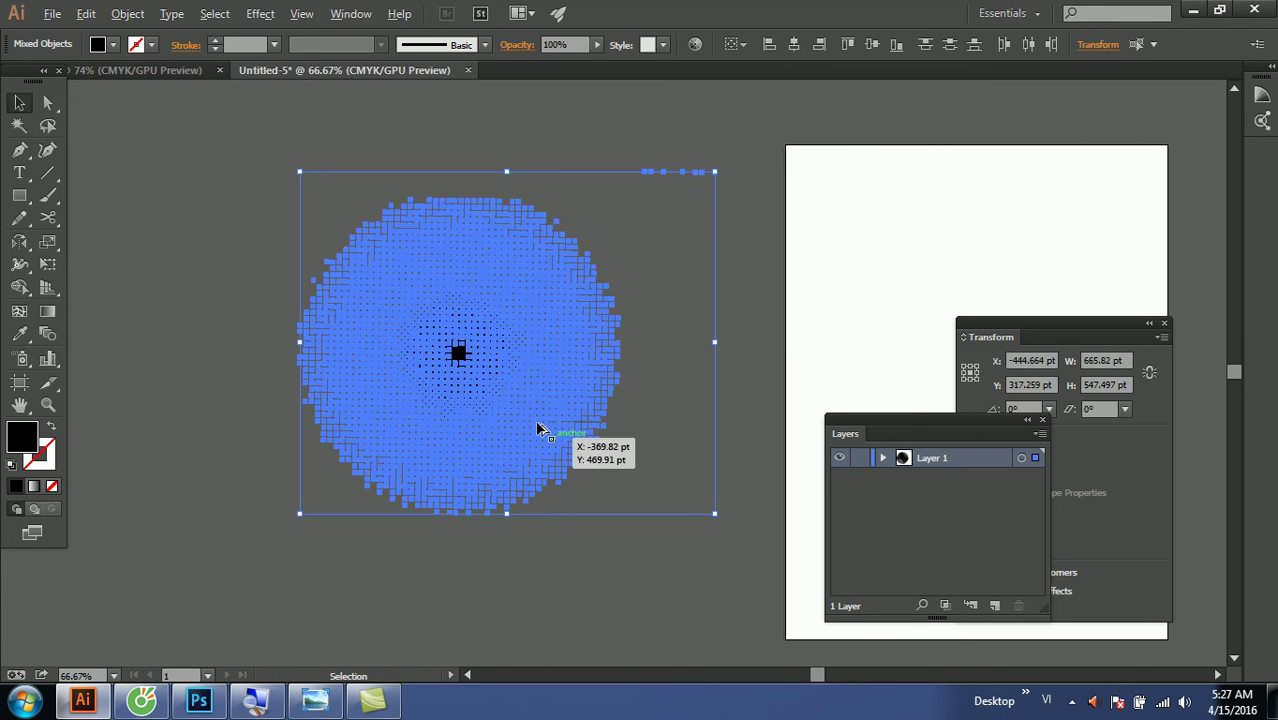
key(ctrl+1)
double_click(22, 437)
click(585, 229)
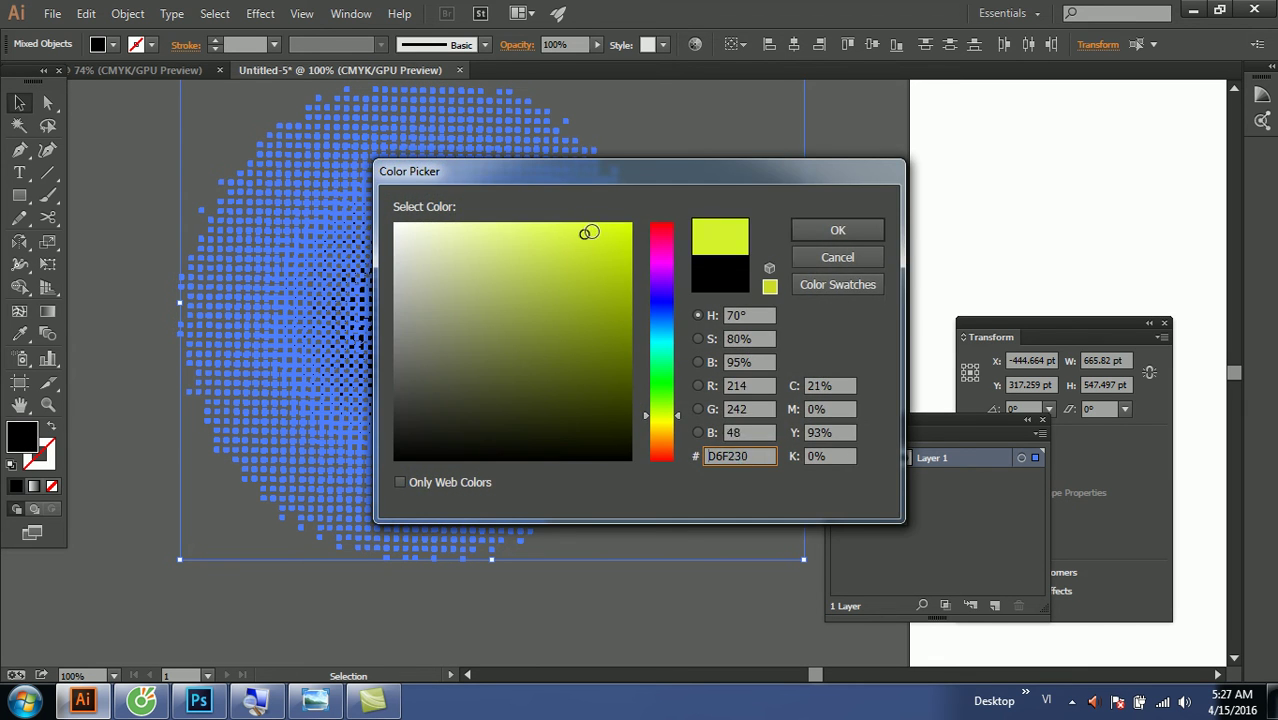
click(831, 231)
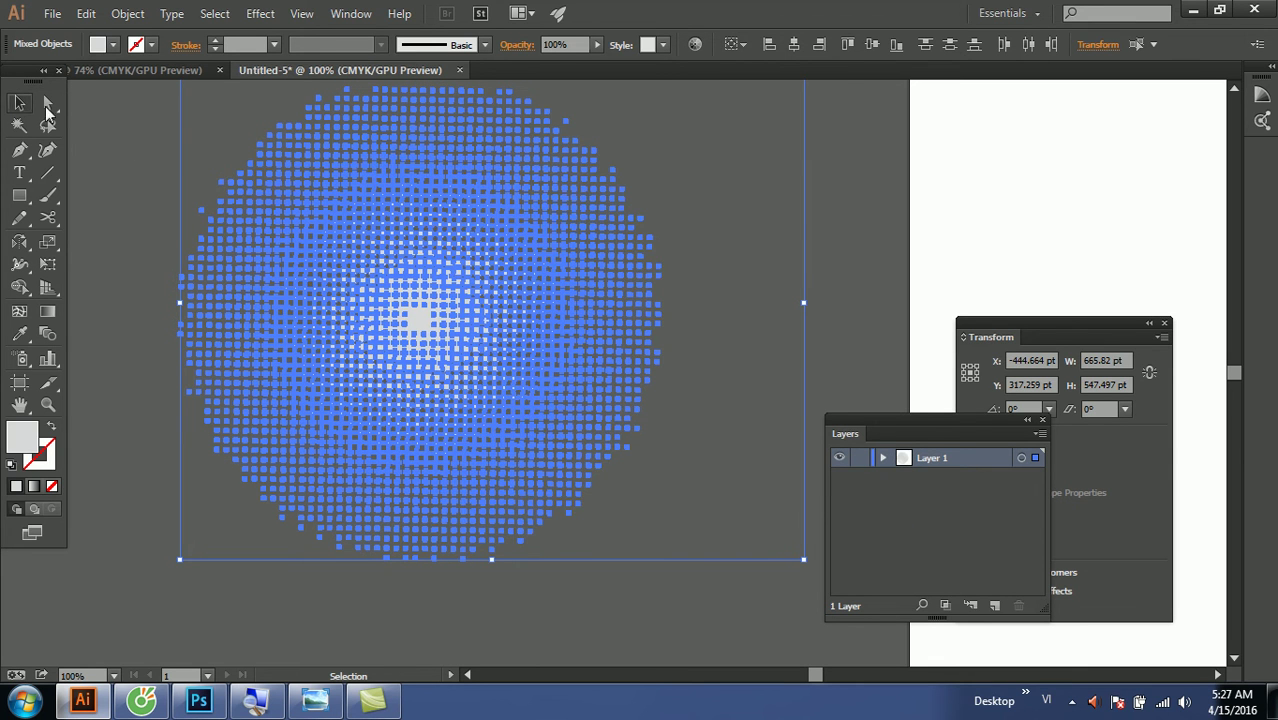
click(136, 121)
drag(178, 110, 705, 588)
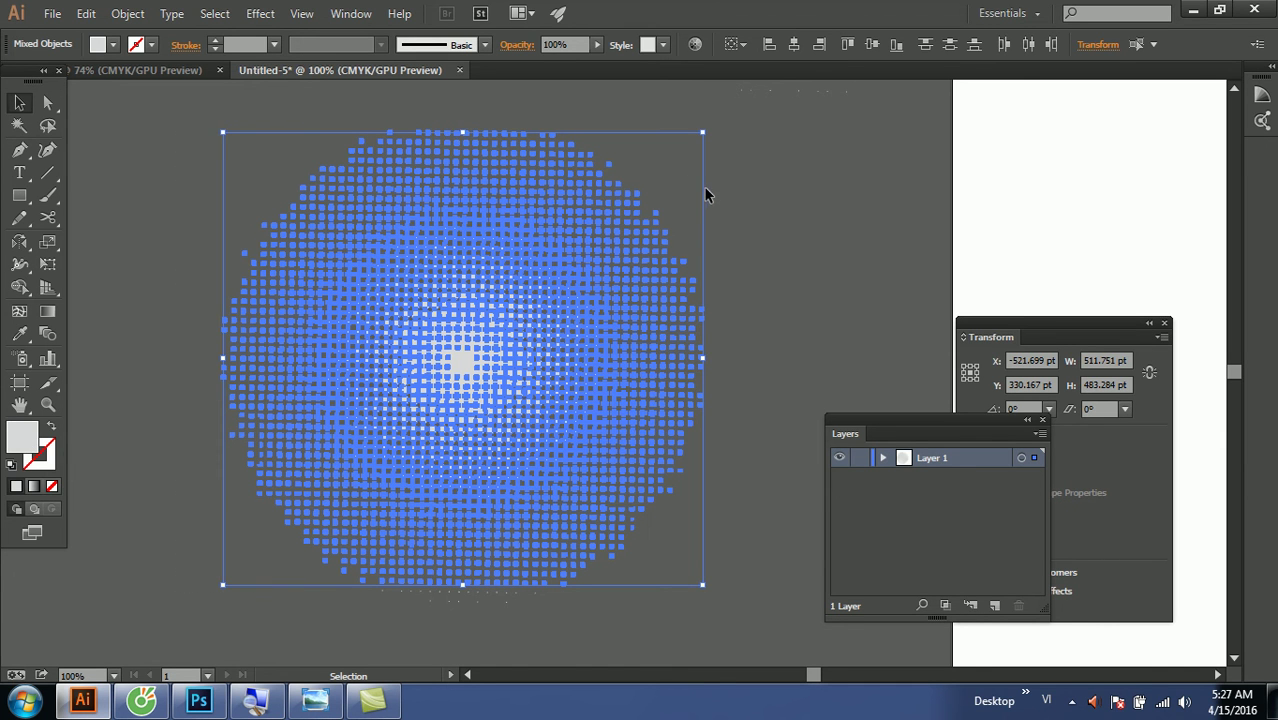
Show the Color panel and switch it to RGB mode.
key(F6)
drag(961, 340, 912, 131)
click(903, 130)
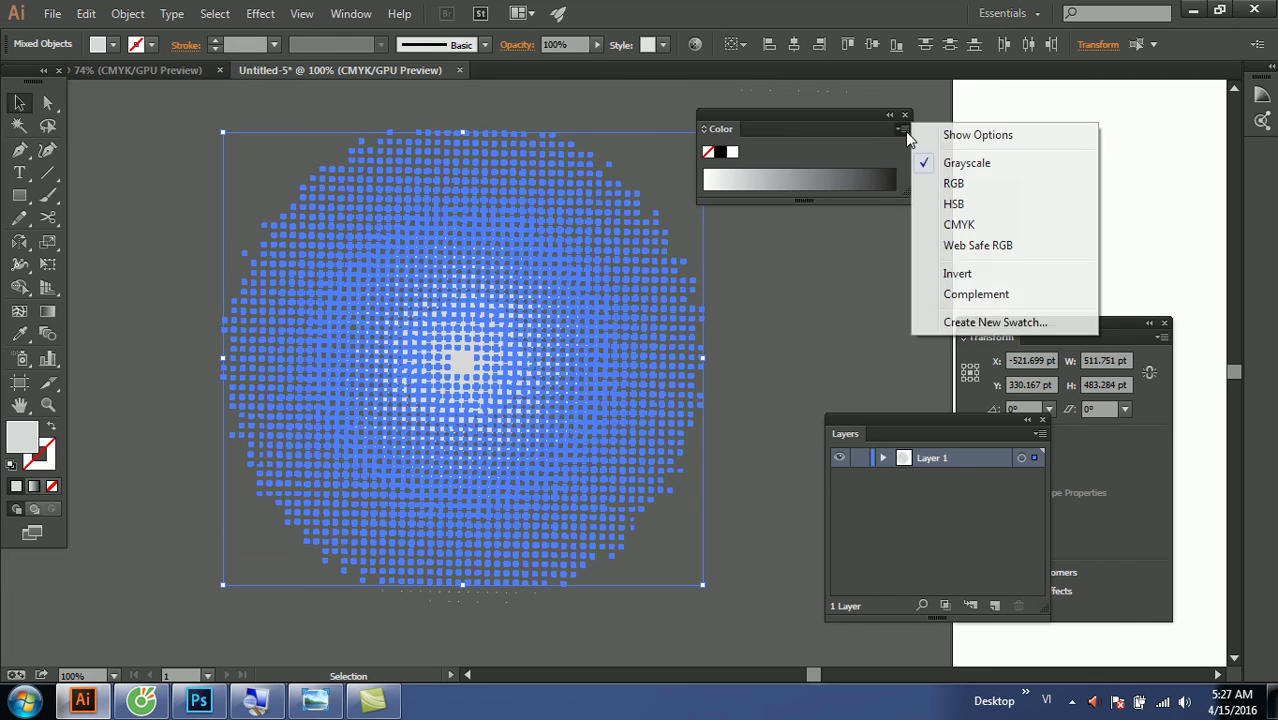
click(955, 174)
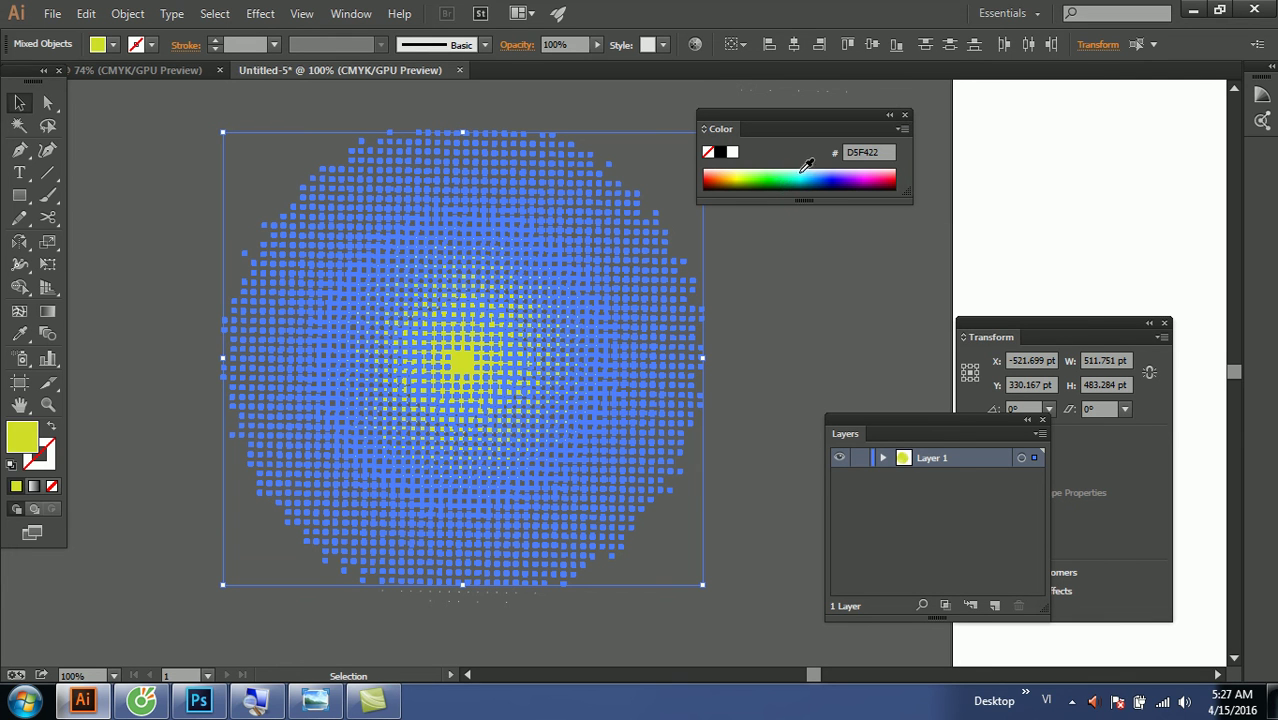
Pick dark red 940027 from the spectrum as the dots' fill.
click(805, 177)
click(885, 173)
drag(885, 173, 895, 180)
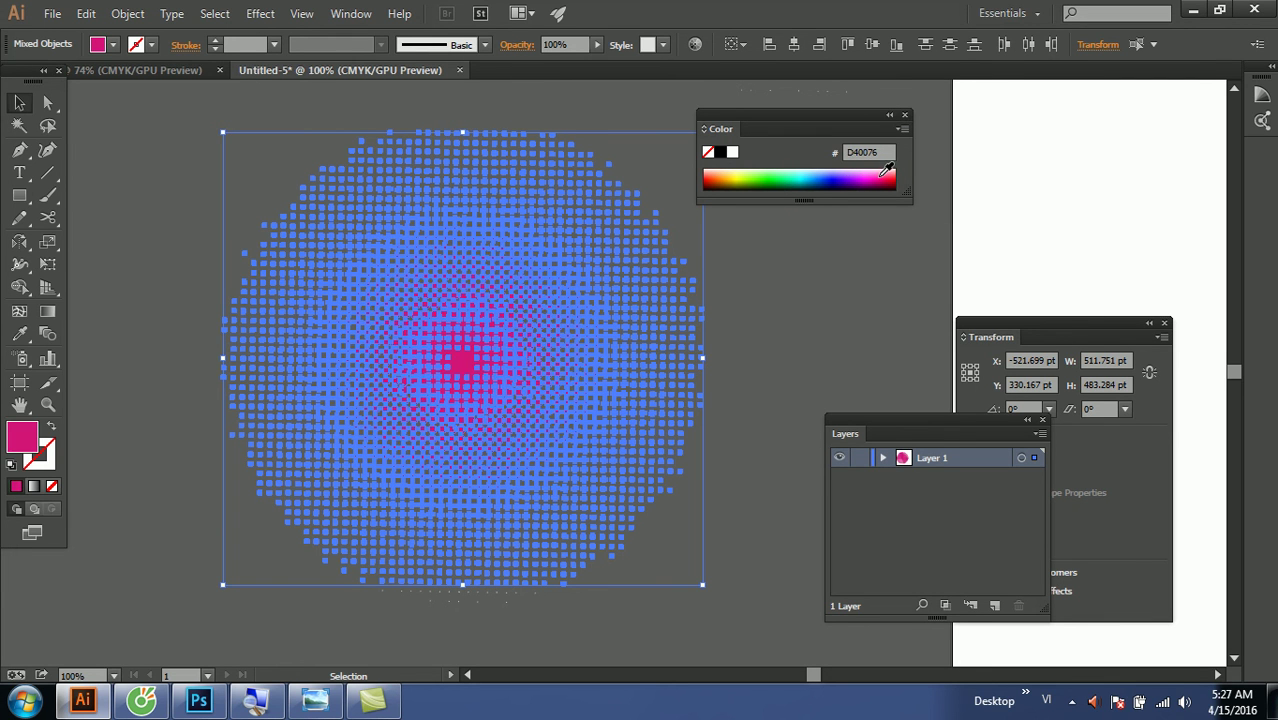
click(813, 340)
scroll(612, 365, up, 3)
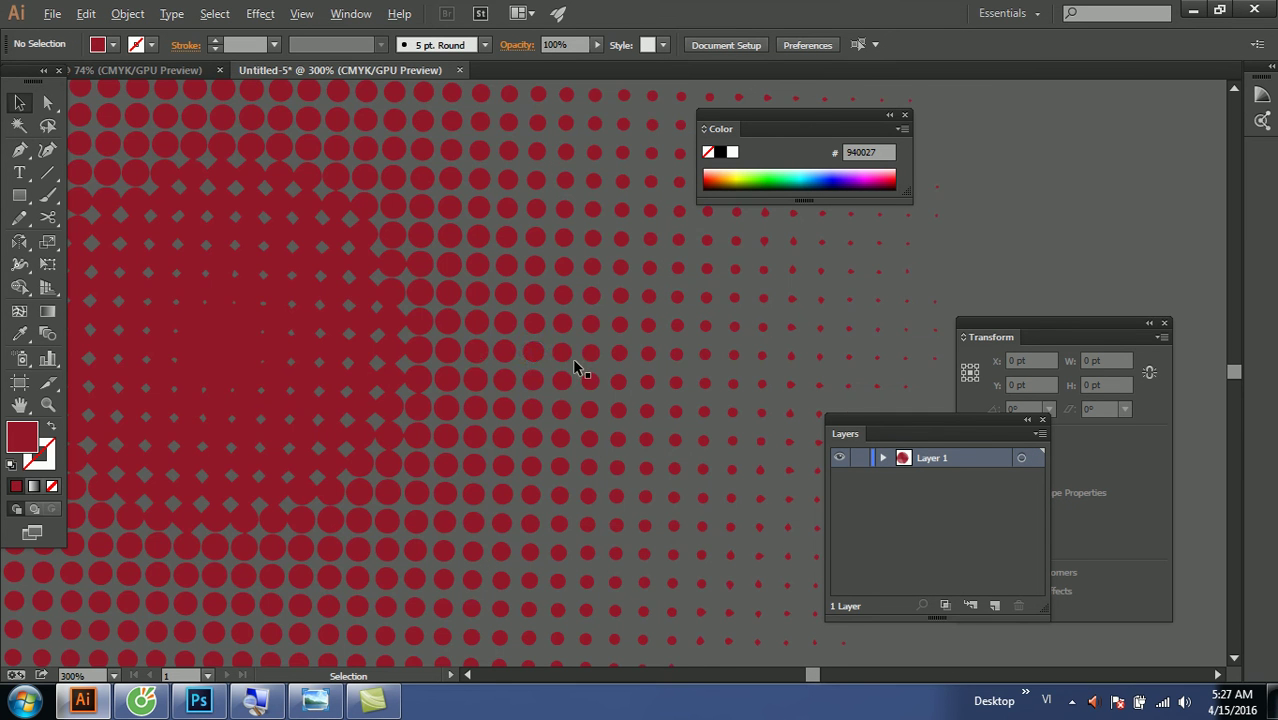
scroll(446, 357, down, 1)
scroll(446, 357, down, 2)
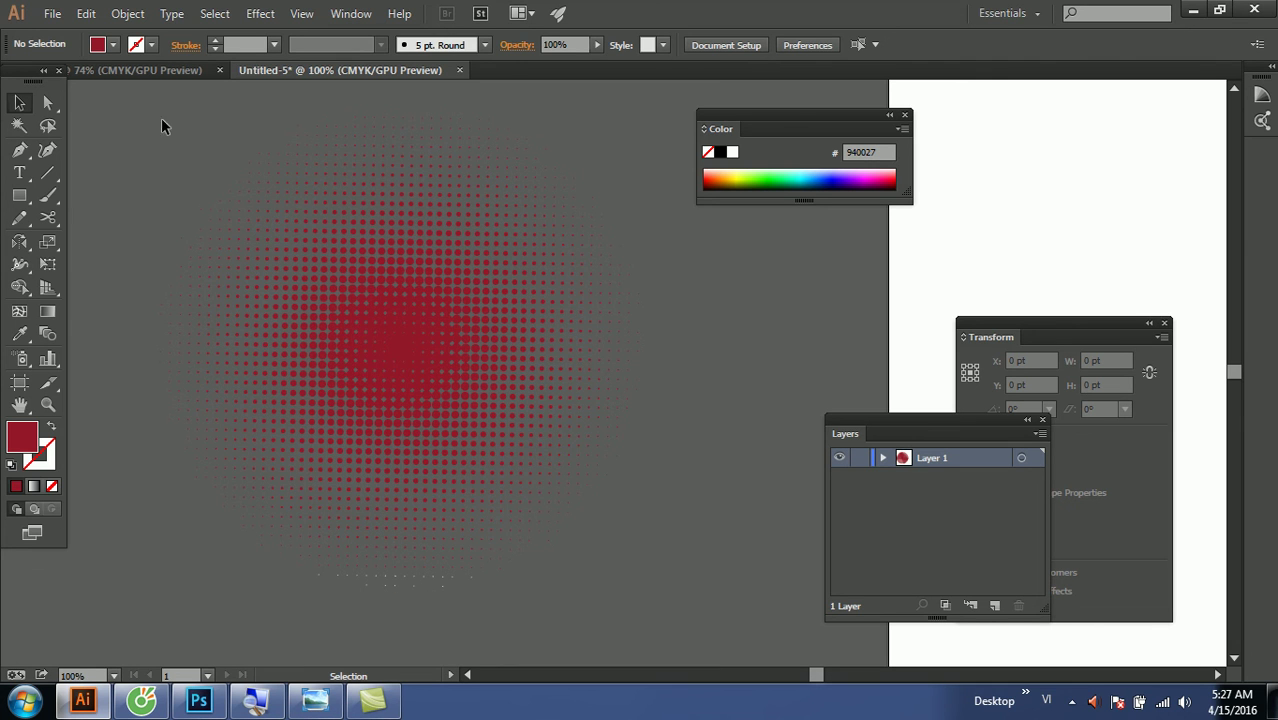
Select all the dots and change their fill to brighter red D40044.
key(ctrl+a)
click(890, 177)
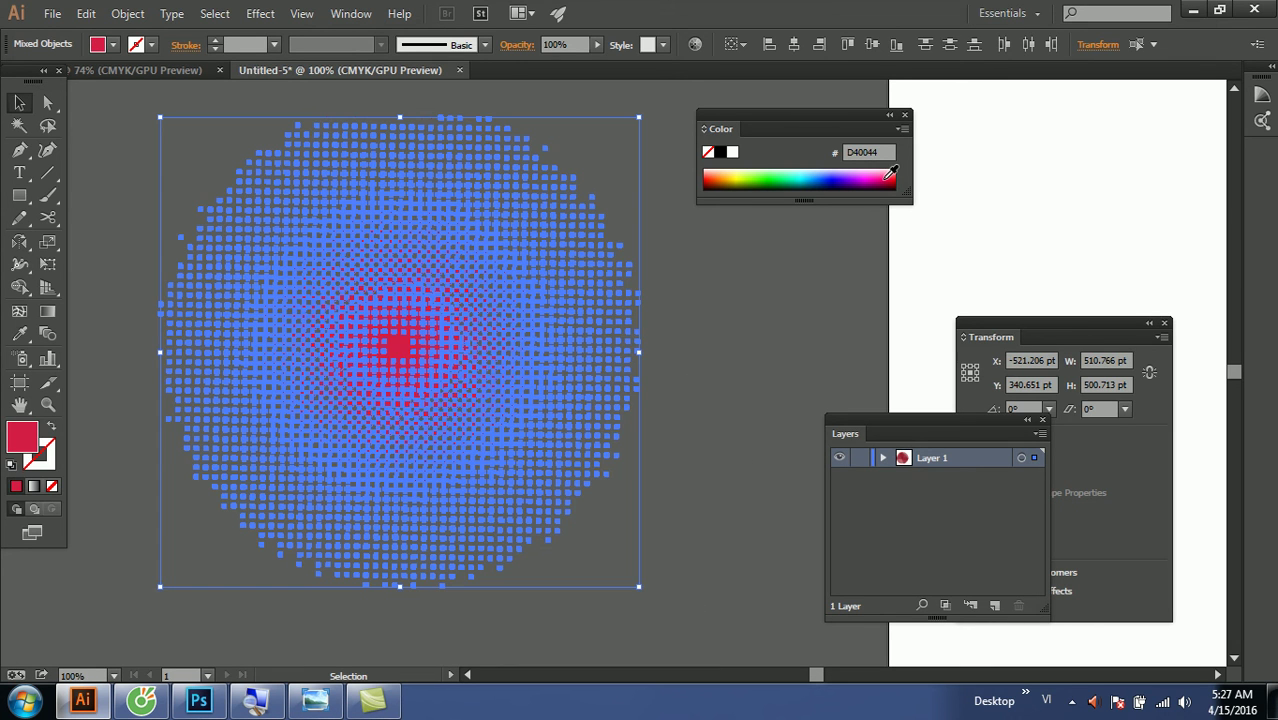
click(720, 371)
scroll(696, 311, down, 2)
Drag the red halftone circle onto the centre of the white artboard.
drag(613, 351, 958, 349)
key(space)
mouse_move(679, 348)
mouse_down()
mouse_move(278, 303)
mouse_move(628, 318)
mouse_up()
key(space)
drag(825, 278, 693, 393)
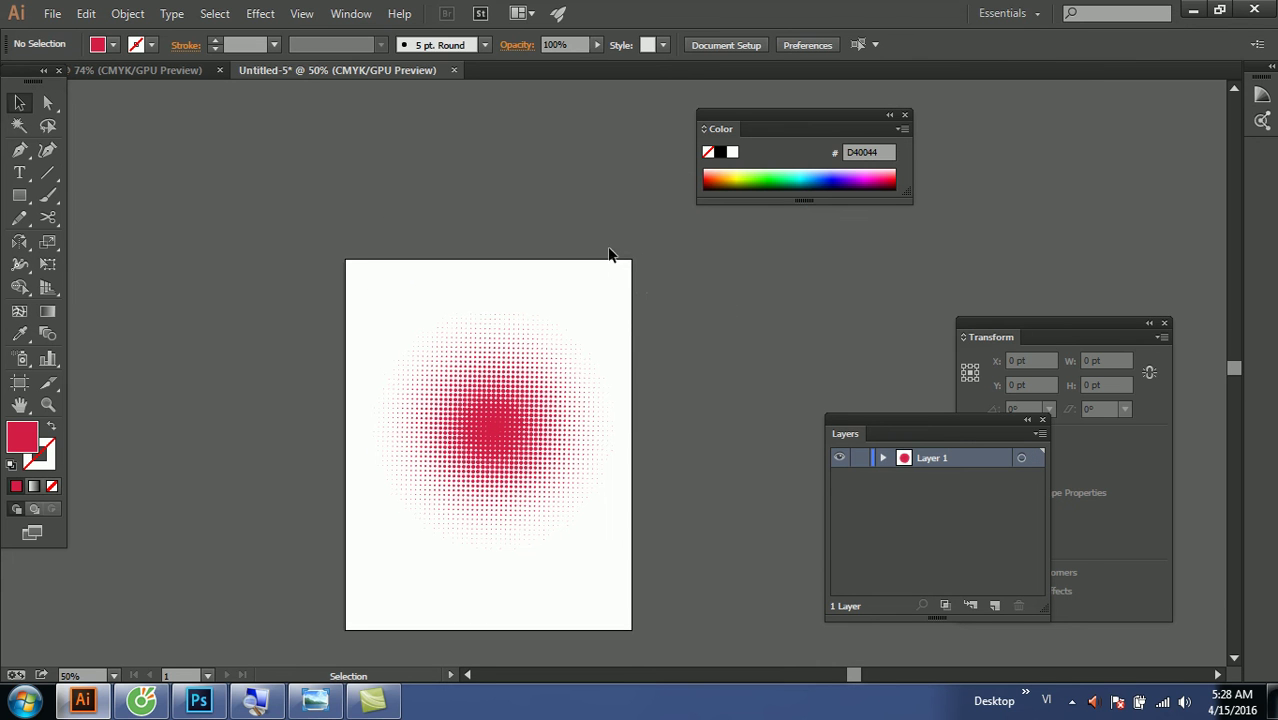
click(752, 318)
scroll(510, 436, up, 2)
scroll(501, 436, up, 1)
scroll(501, 436, down, 2)
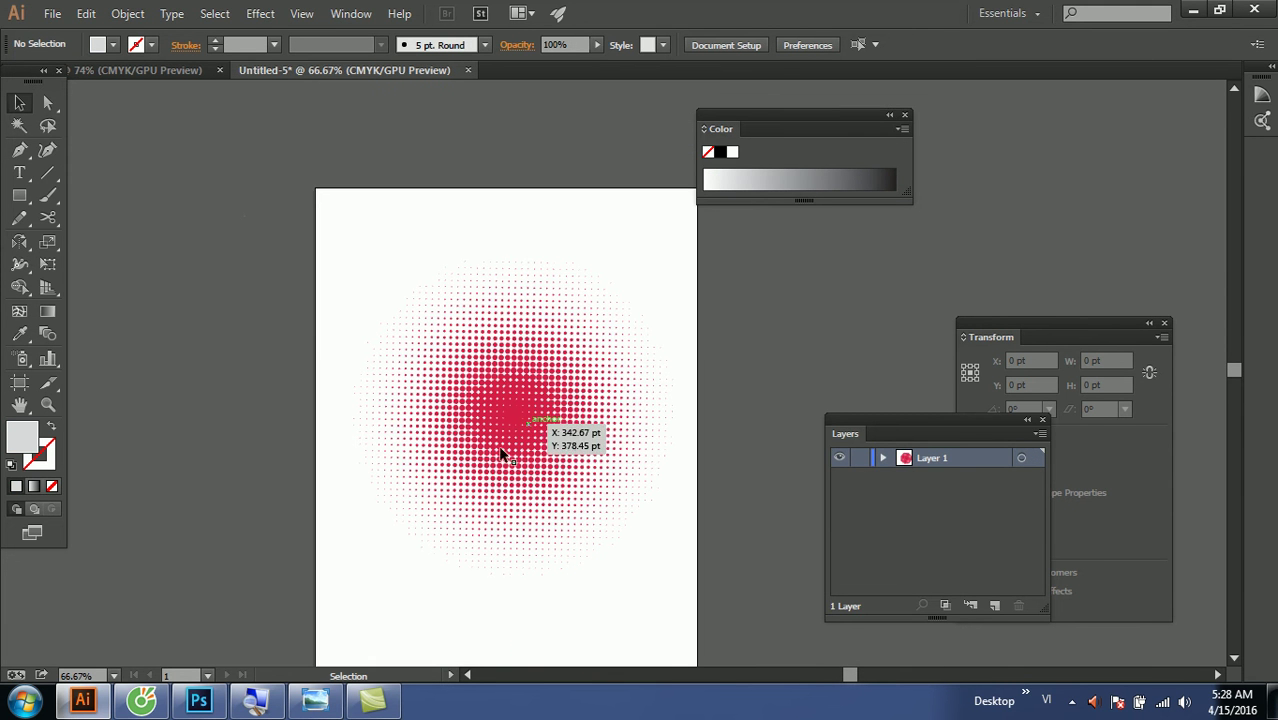